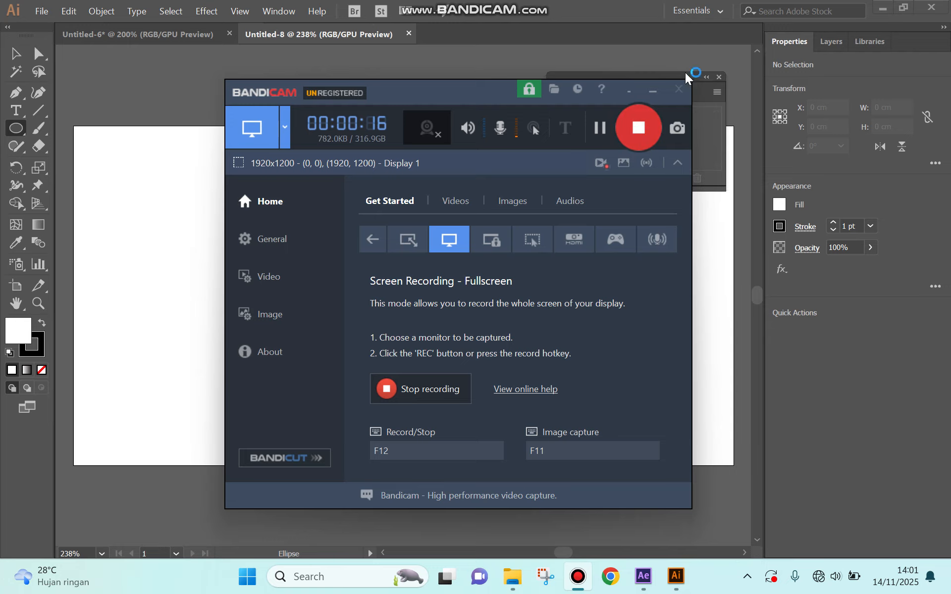
{"action": "left_click", "coordinate": [651, 91]}
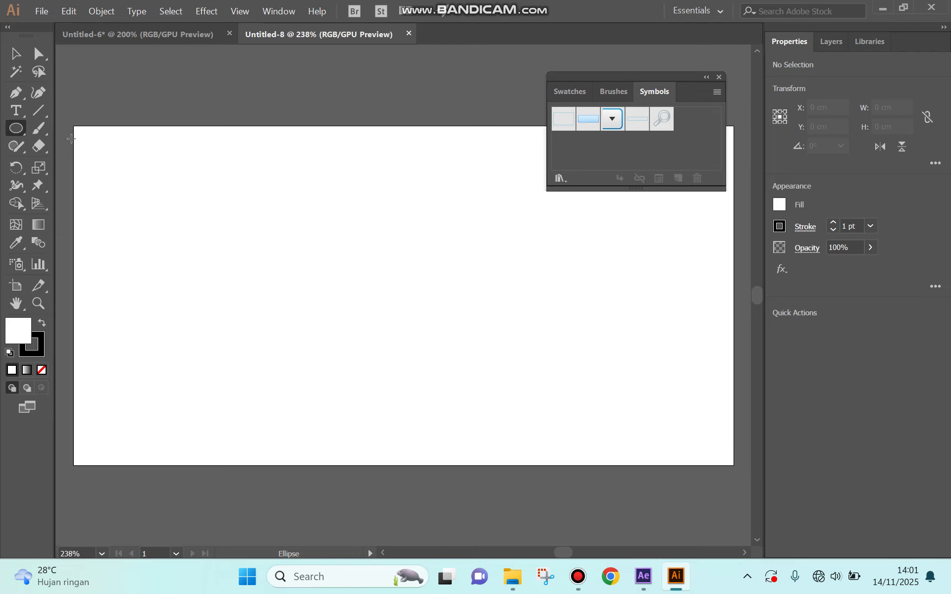
Step: Switch to the Rectangle tool and draw a long thin rectangle about 8.1 cm by 0.76 cm on the artboard
{"action": "left_click", "coordinate": [20, 131]}
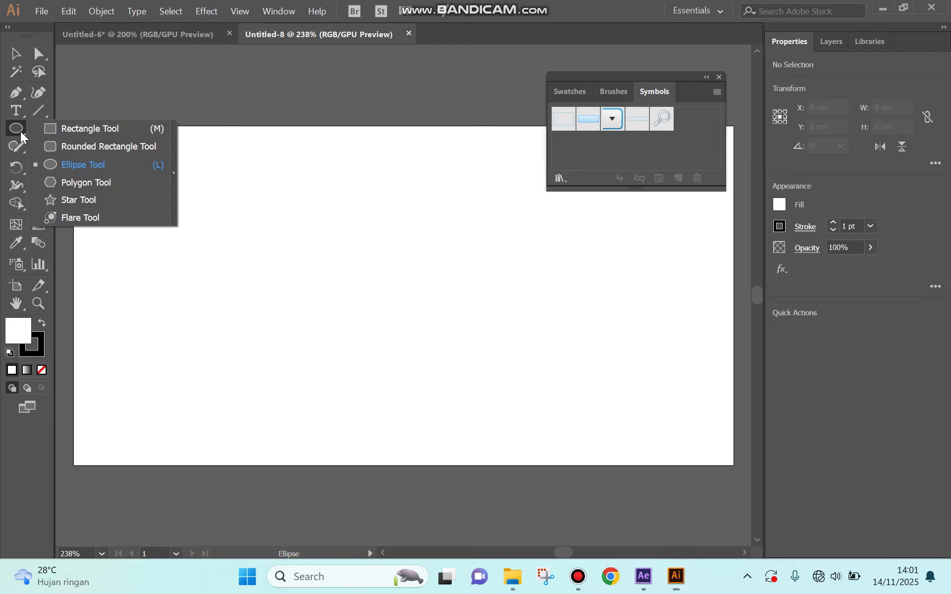
{"action": "left_click", "coordinate": [61, 130]}
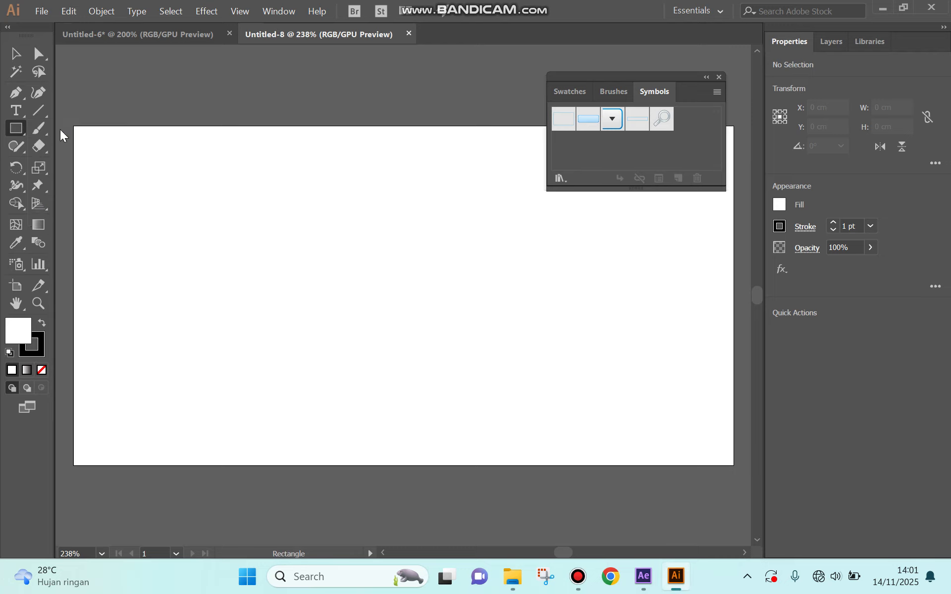
{"action": "mouse_move", "coordinate": [140, 172]}
{"action": "left_mouse_down"}
{"action": "mouse_move", "coordinate": [264, 181]}
{"action": "mouse_move", "coordinate": [390, 206]}
{"action": "mouse_move", "coordinate": [411, 197]}
{"action": "left_mouse_up"}
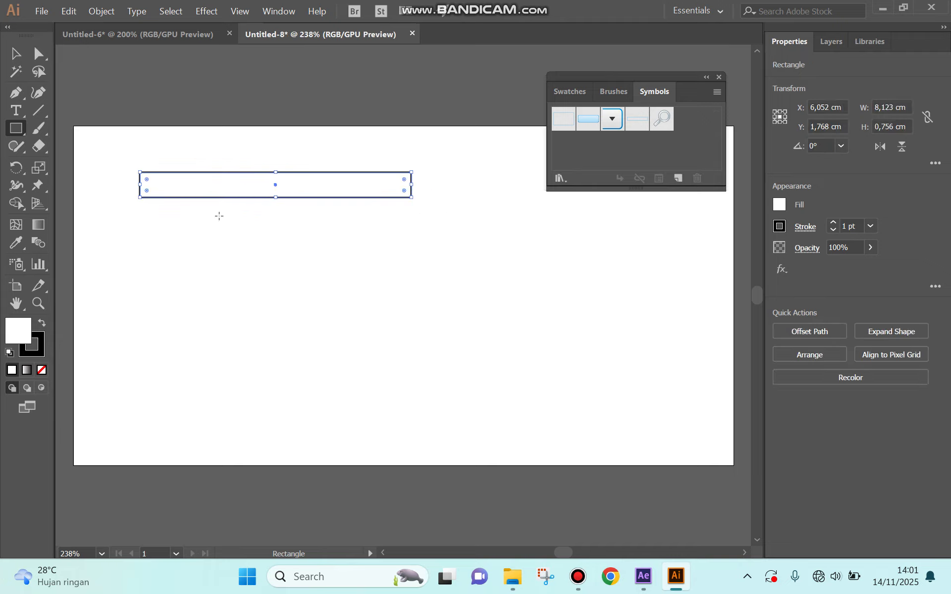
Step: Paste a copy of the rectangle and move it directly beneath the original so their edges touch
{"action": "key", "text": "ctrl"}
{"action": "key", "text": "ctrl+v"}
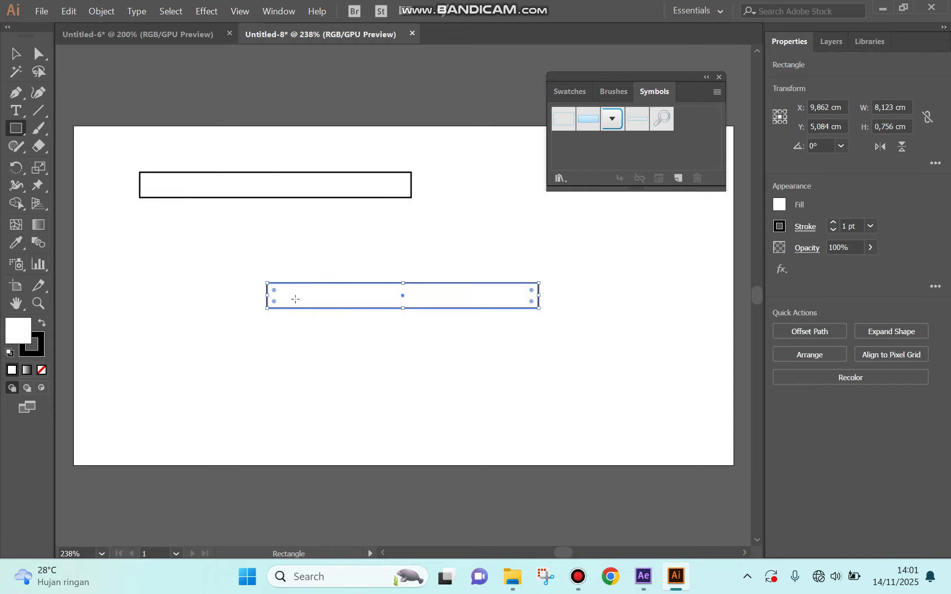
{"action": "key", "text": "v"}
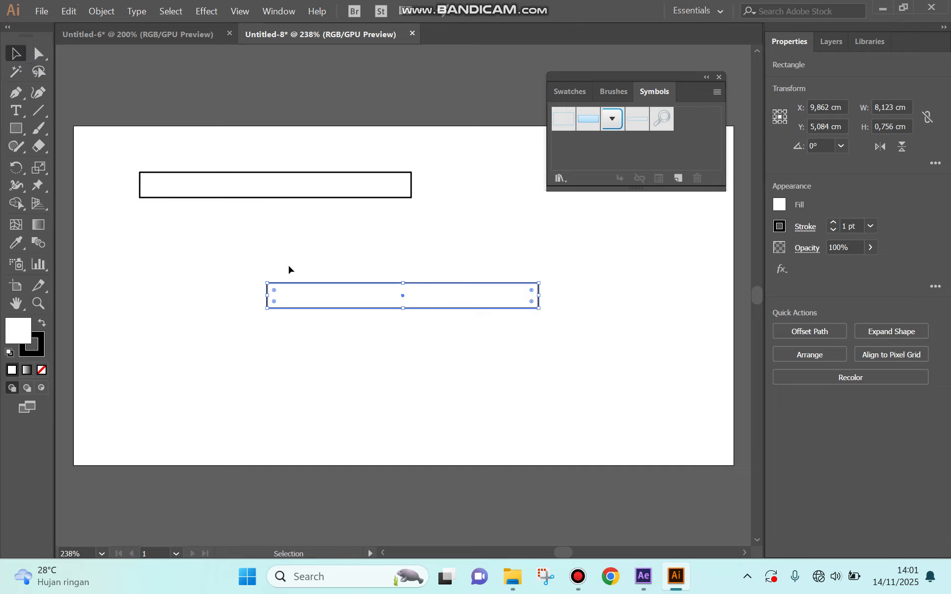
{"action": "left_click_drag", "start_coordinate": [324, 302], "coordinate": [195, 214]}
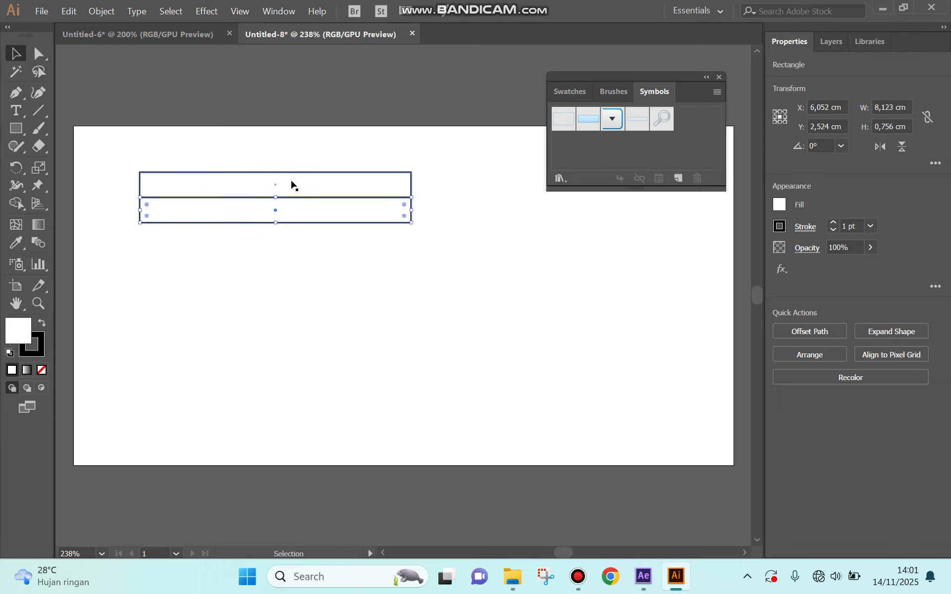
Step: Select the lower rectangle and fill it with dark gray
{"action": "left_click", "coordinate": [292, 182]}
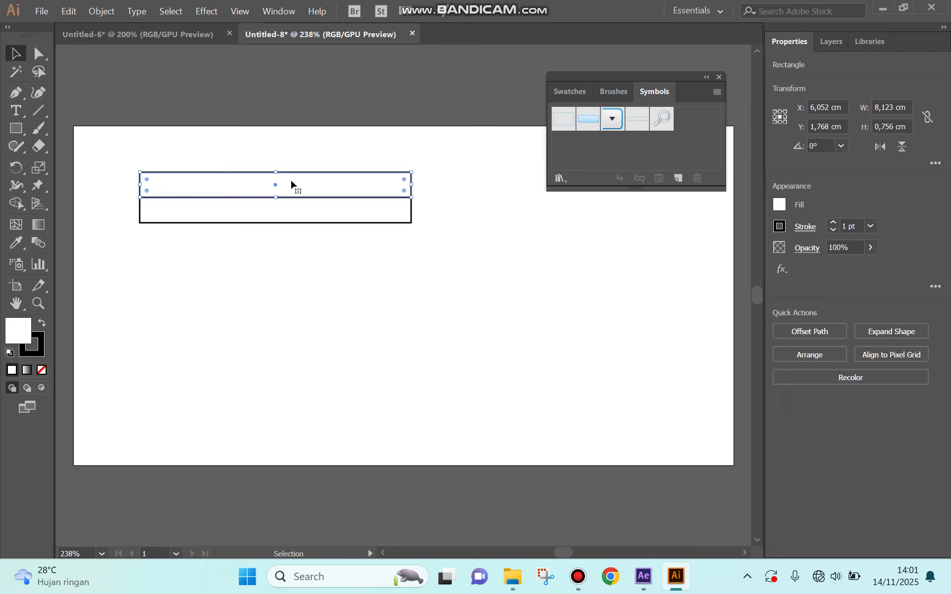
{"action": "left_click", "coordinate": [314, 210]}
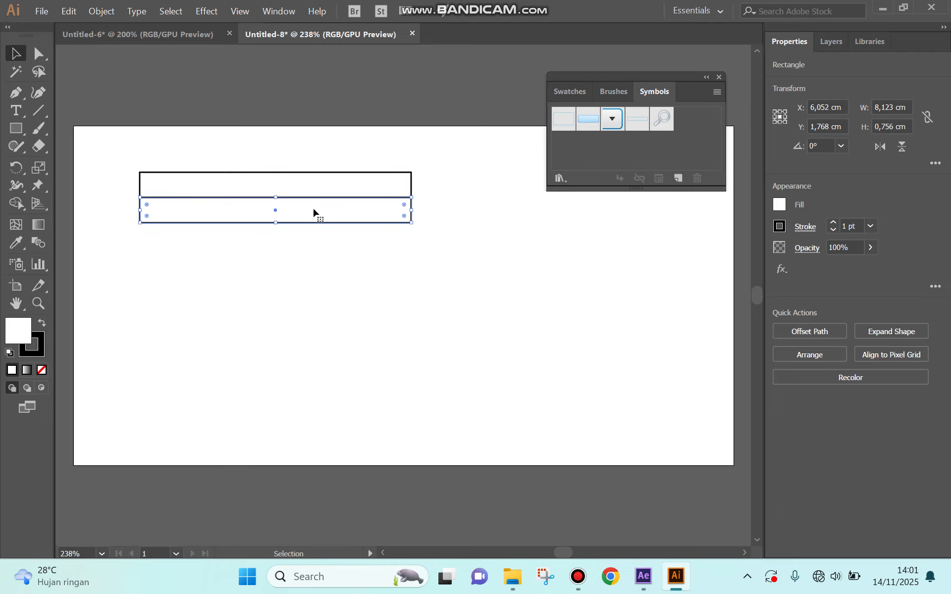
{"action": "left_click", "coordinate": [783, 209]}
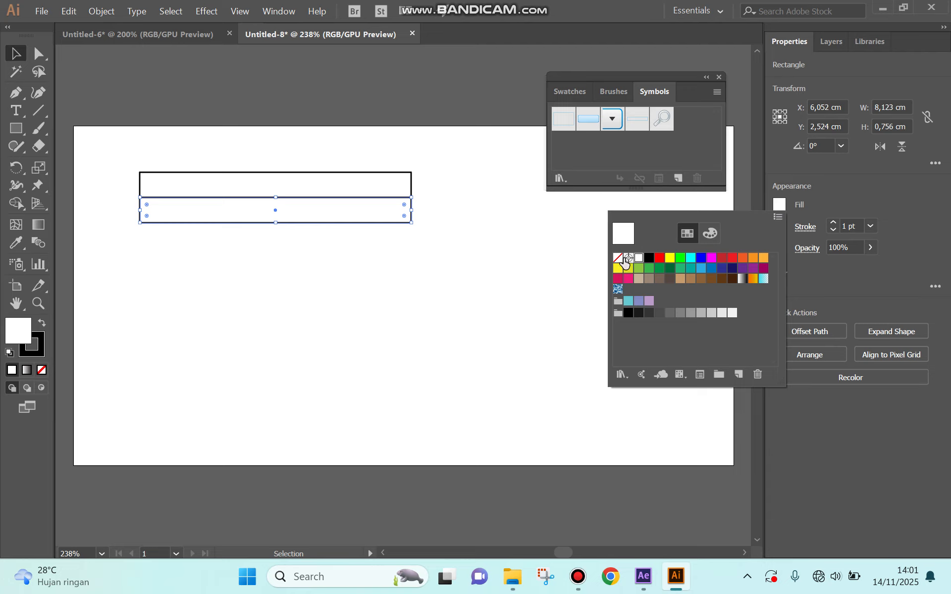
{"action": "left_click", "coordinate": [659, 312]}
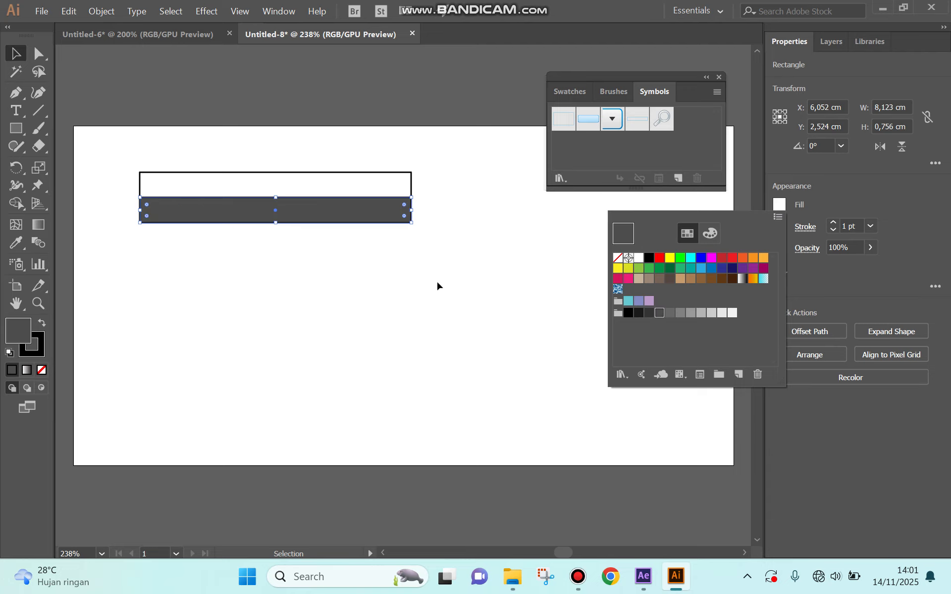
Step: Set the lower rectangle's stroke to None
{"action": "left_click", "coordinate": [806, 228]}
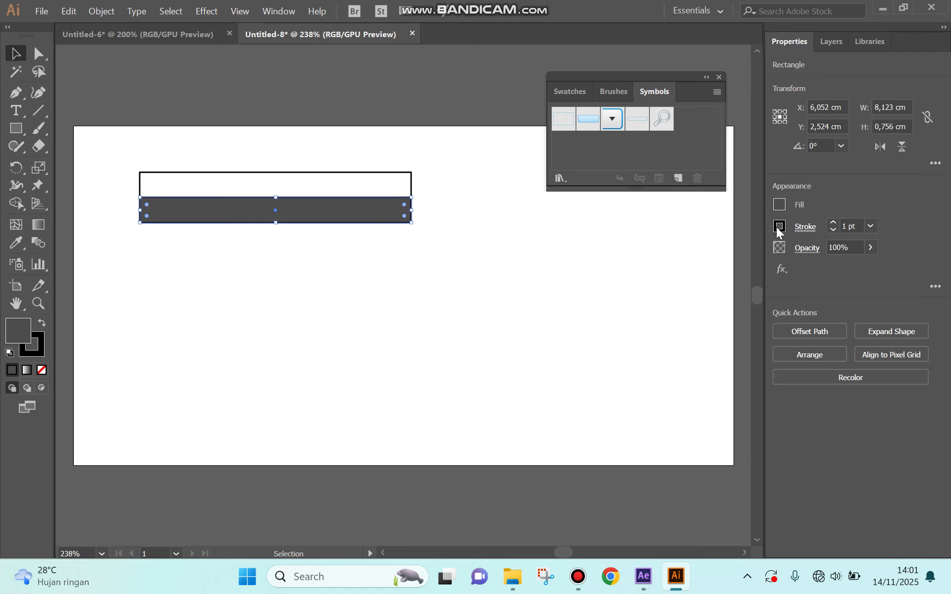
{"action": "left_click", "coordinate": [779, 227]}
{"action": "left_click", "coordinate": [618, 281]}
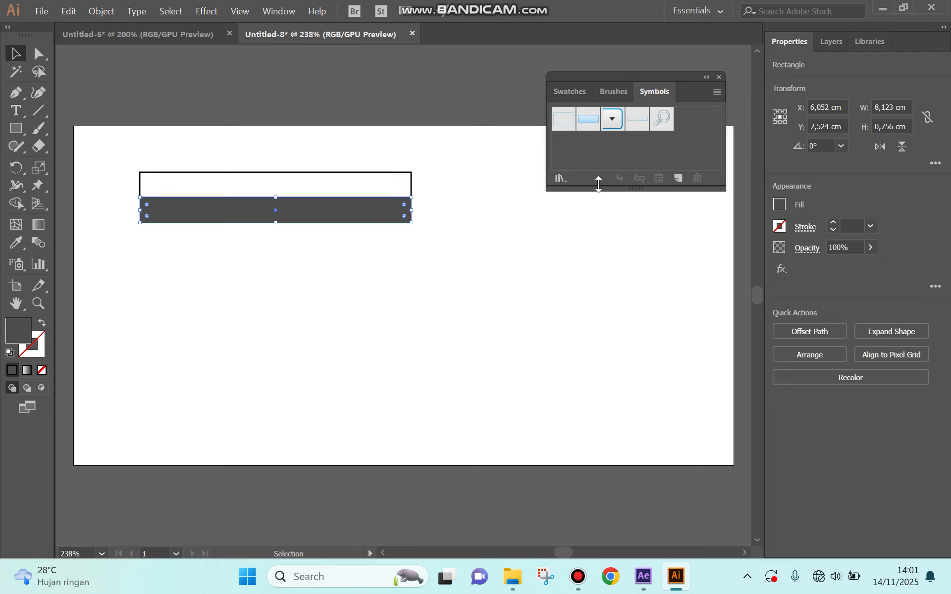
{"action": "left_click", "coordinate": [780, 226]}
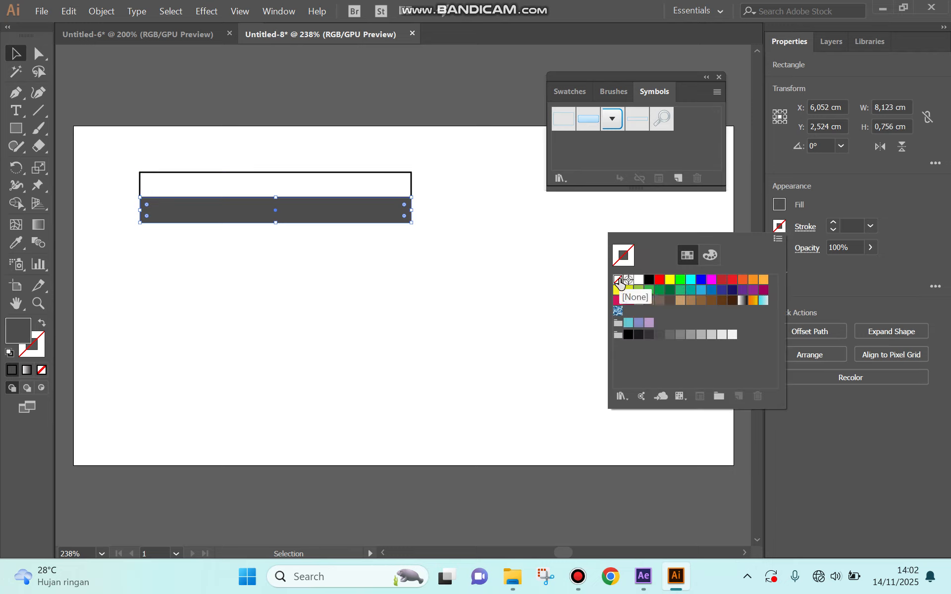
{"action": "left_click", "coordinate": [805, 226]}
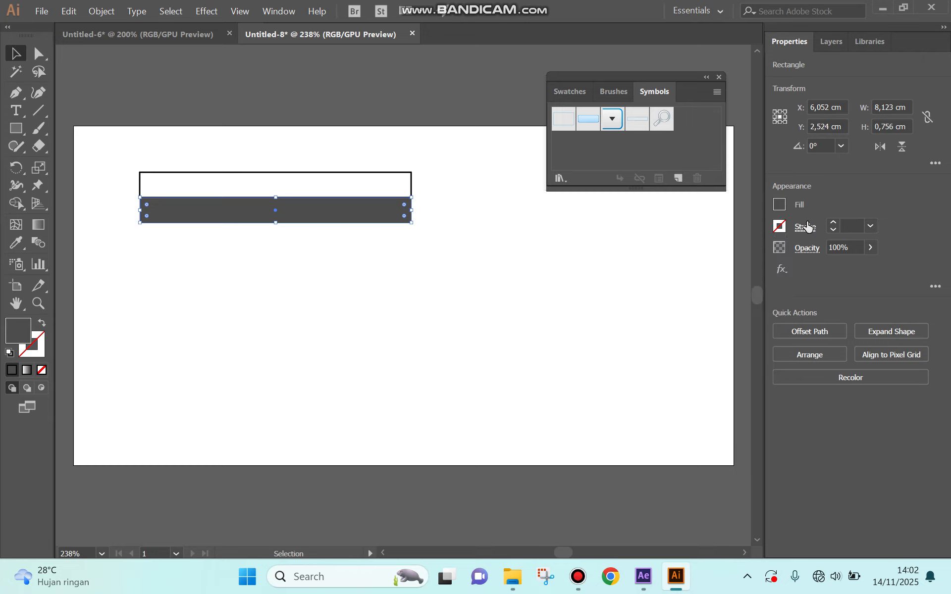
{"action": "left_click", "coordinate": [804, 226]}
{"action": "left_click", "coordinate": [782, 222]}
{"action": "left_click", "coordinate": [781, 225]}
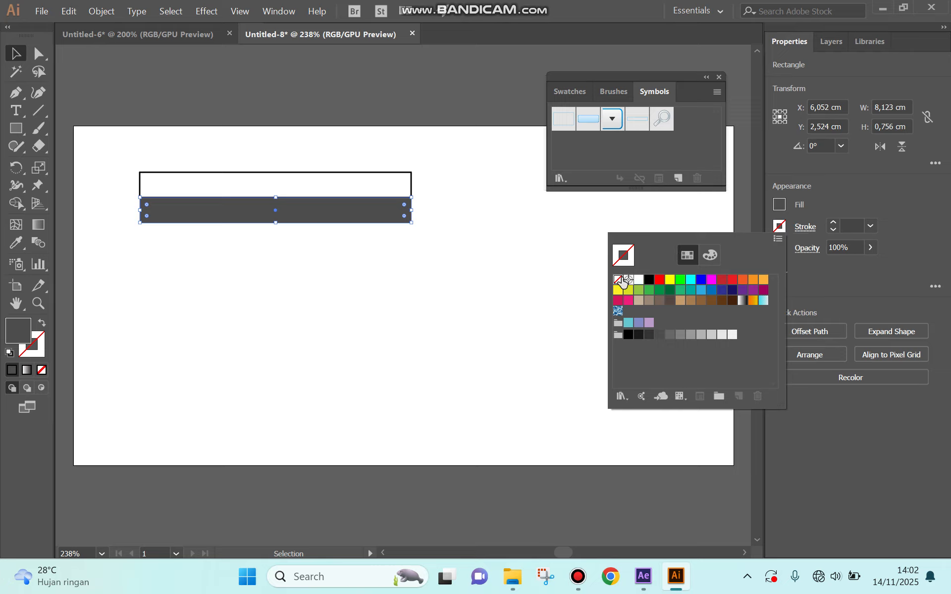
{"action": "left_click", "coordinate": [400, 189]}
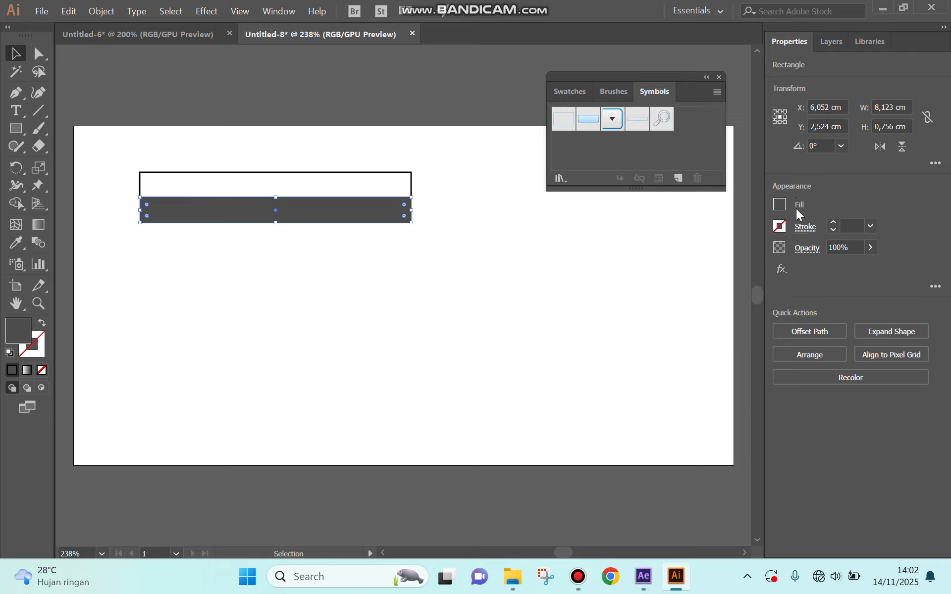
{"action": "left_click", "coordinate": [780, 230]}
Step: Select the upper white rectangle and set its stroke to None
{"action": "left_click", "coordinate": [348, 190]}
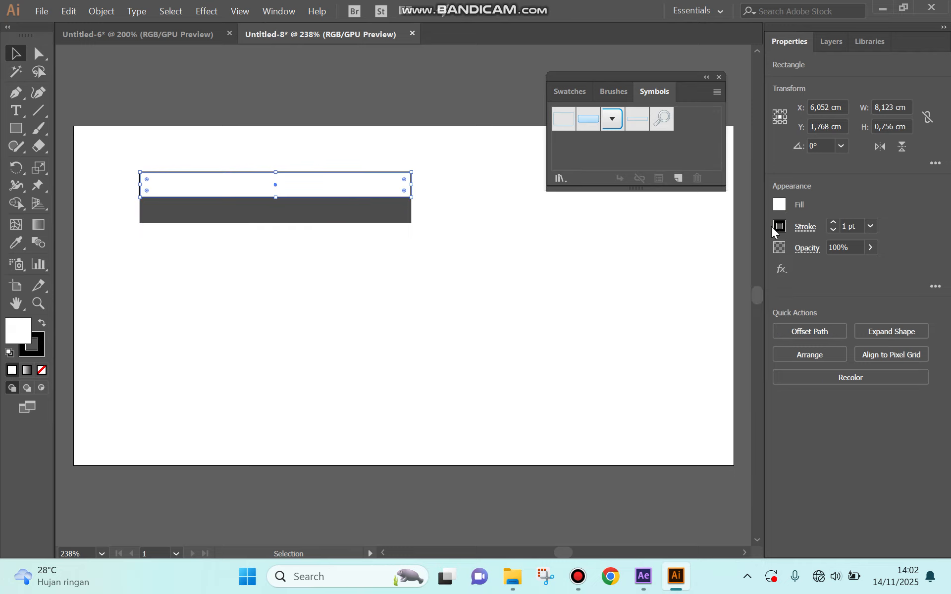
{"action": "left_click", "coordinate": [783, 227]}
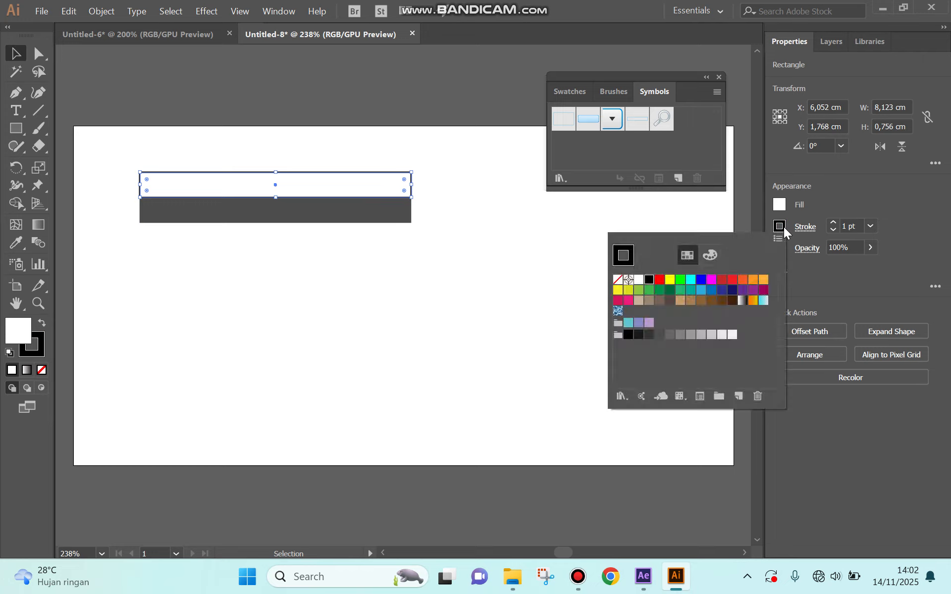
{"action": "left_click", "coordinate": [619, 281]}
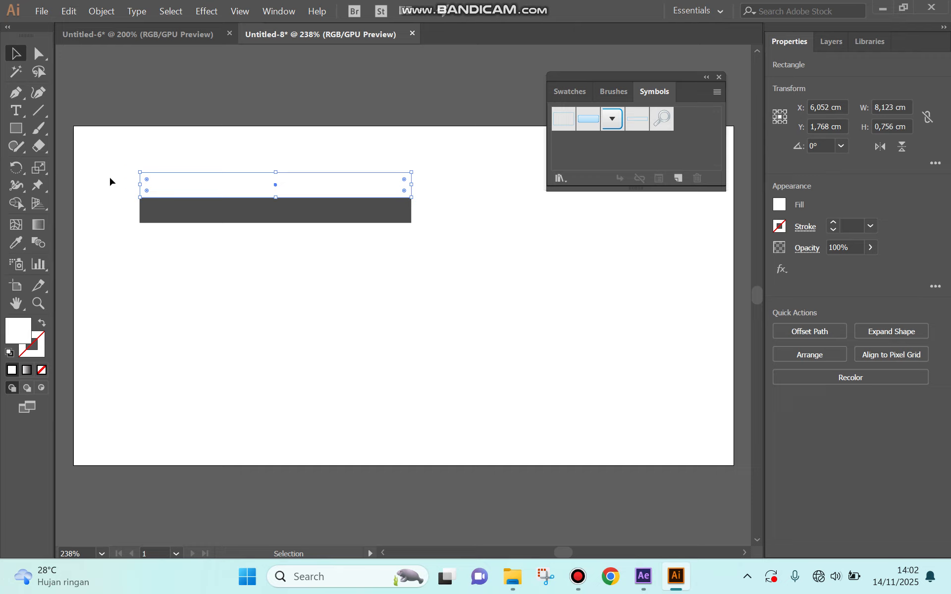
Step: Select both rectangles, paste a copy, and place it directly below to form four alternating white and gray stripes
{"action": "left_click", "coordinate": [40, 52]}
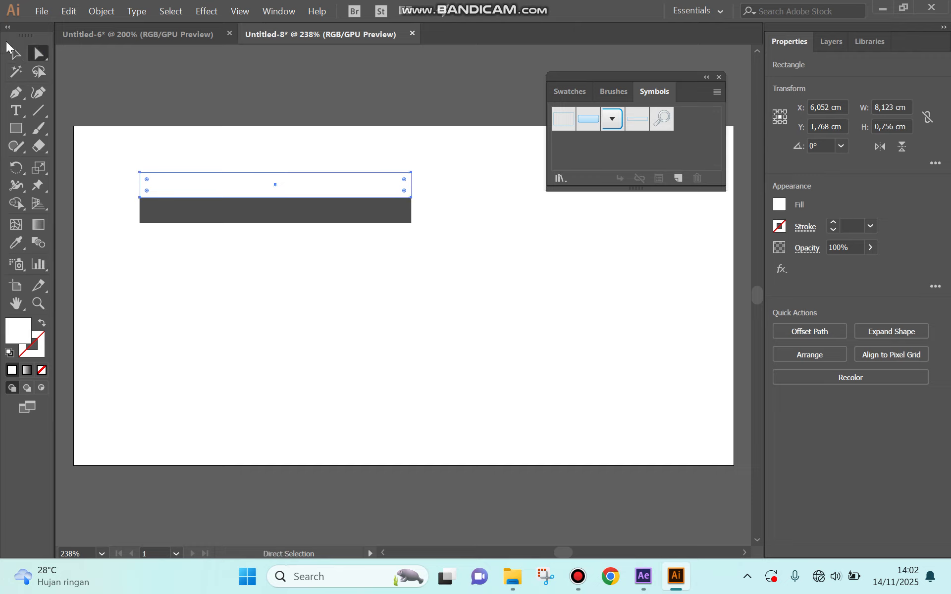
{"action": "left_click", "coordinate": [15, 56]}
{"action": "left_click", "coordinate": [122, 155]}
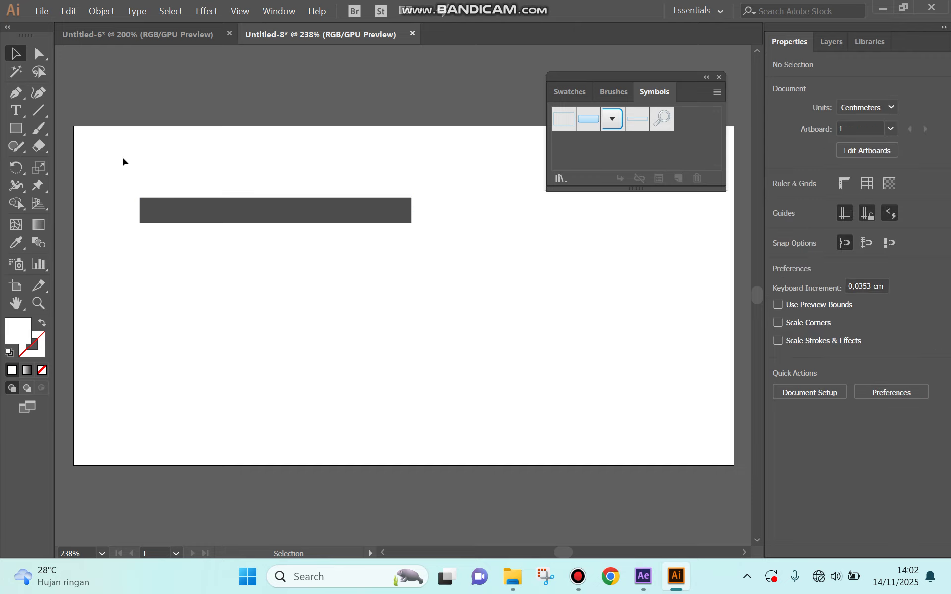
{"action": "left_click_drag", "start_coordinate": [195, 205], "coordinate": [460, 248]}
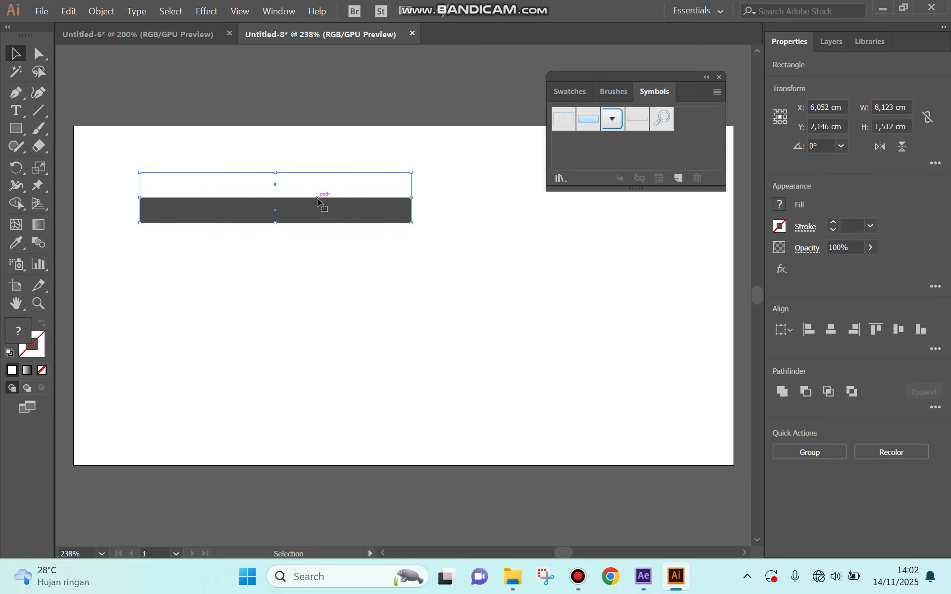
{"action": "key", "text": "ctrl+v"}
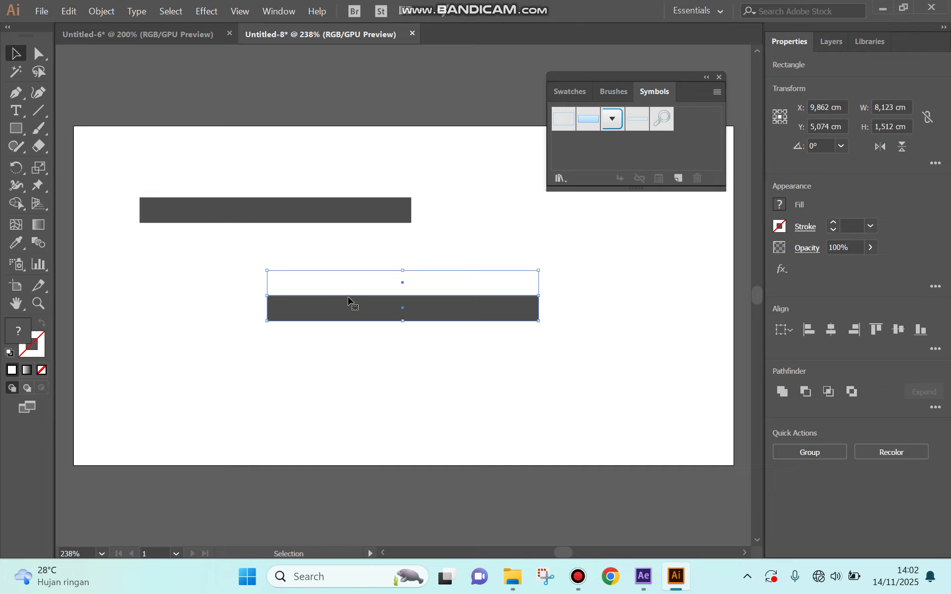
{"action": "left_click_drag", "start_coordinate": [352, 282], "coordinate": [223, 240]}
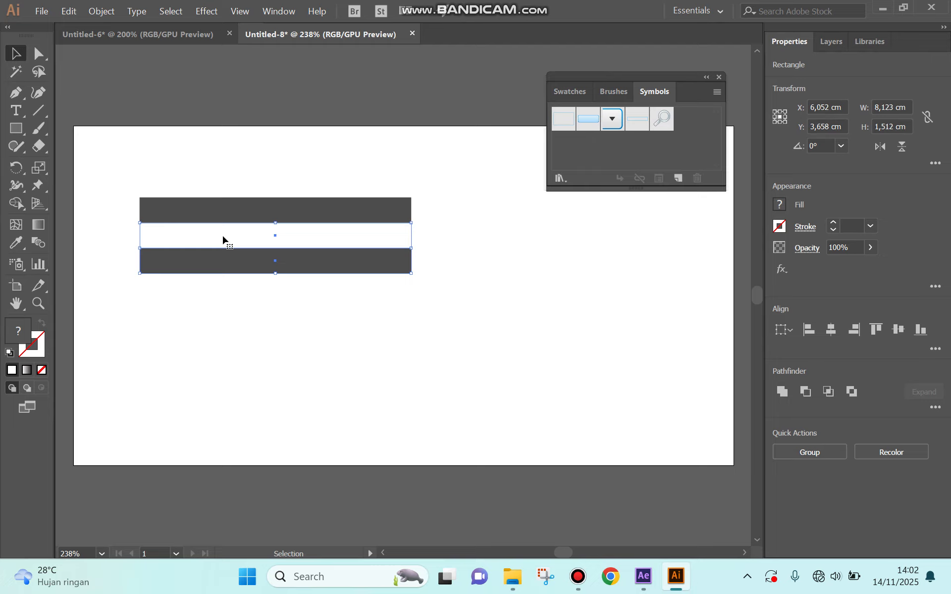
Step: Select all four stripes and group them
{"action": "left_click_drag", "start_coordinate": [107, 158], "coordinate": [461, 303]}
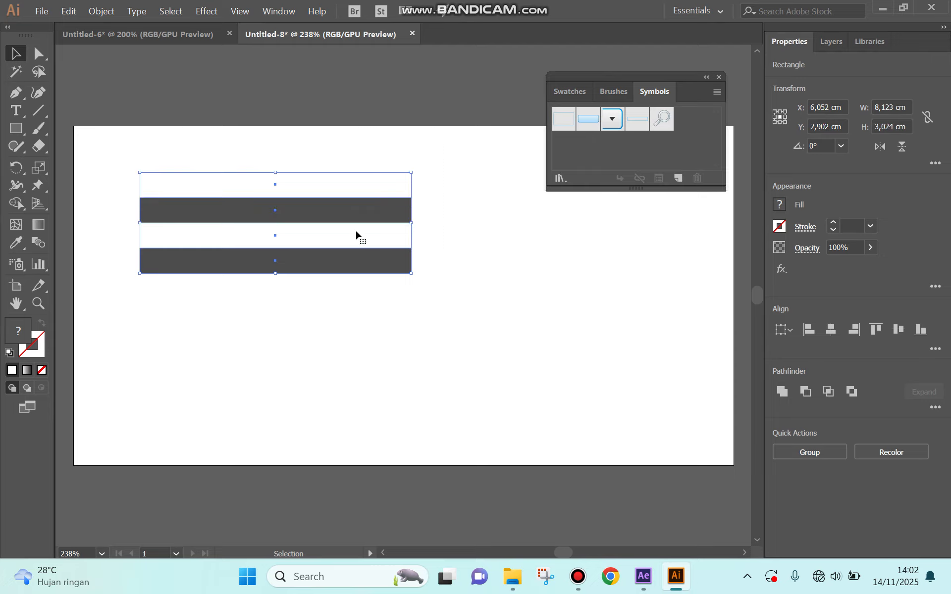
{"action": "right_click", "coordinate": [336, 224]}
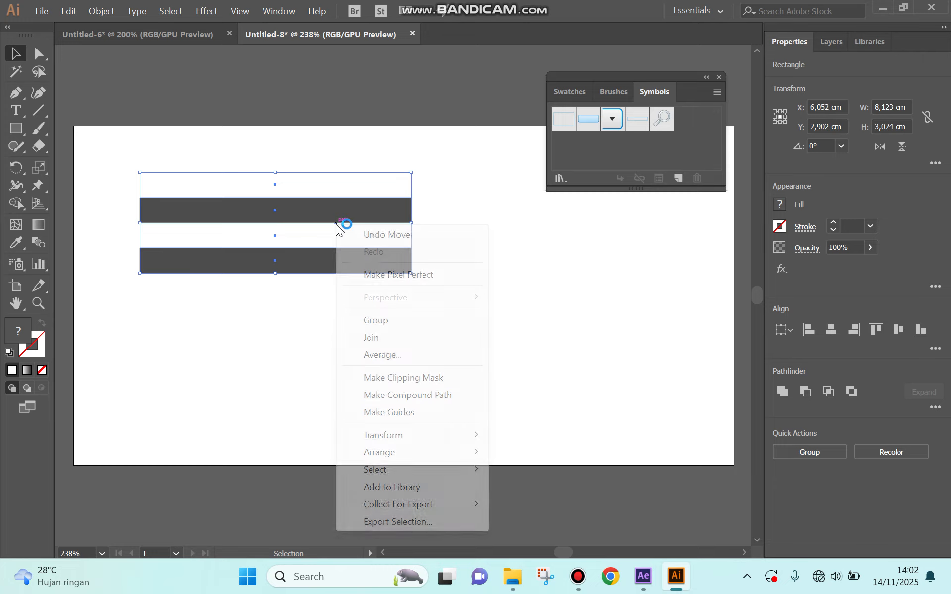
{"action": "left_click", "coordinate": [380, 320]}
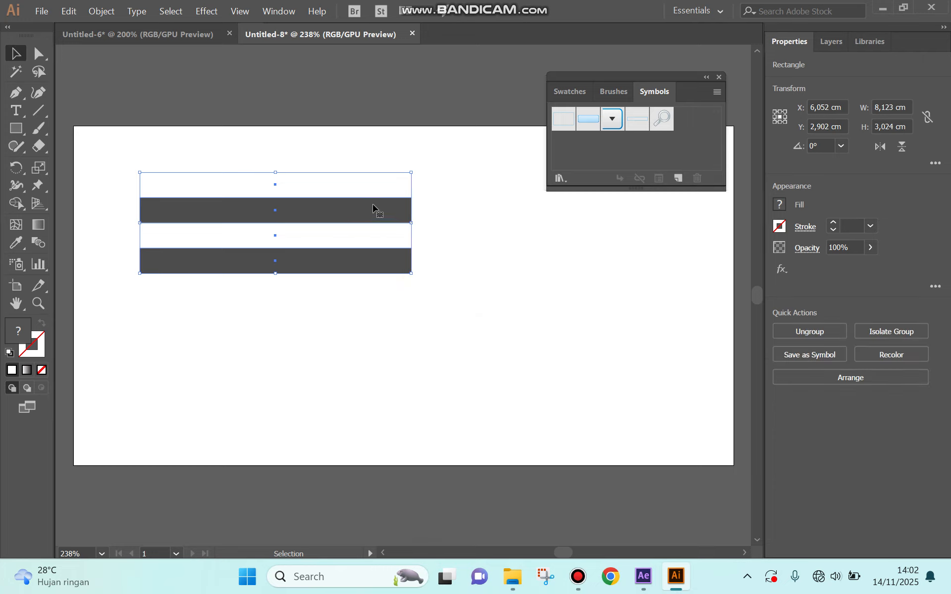
Step: Move the striped group up so it sits above the artboard's top edge
{"action": "left_click_drag", "start_coordinate": [327, 210], "coordinate": [454, 79]}
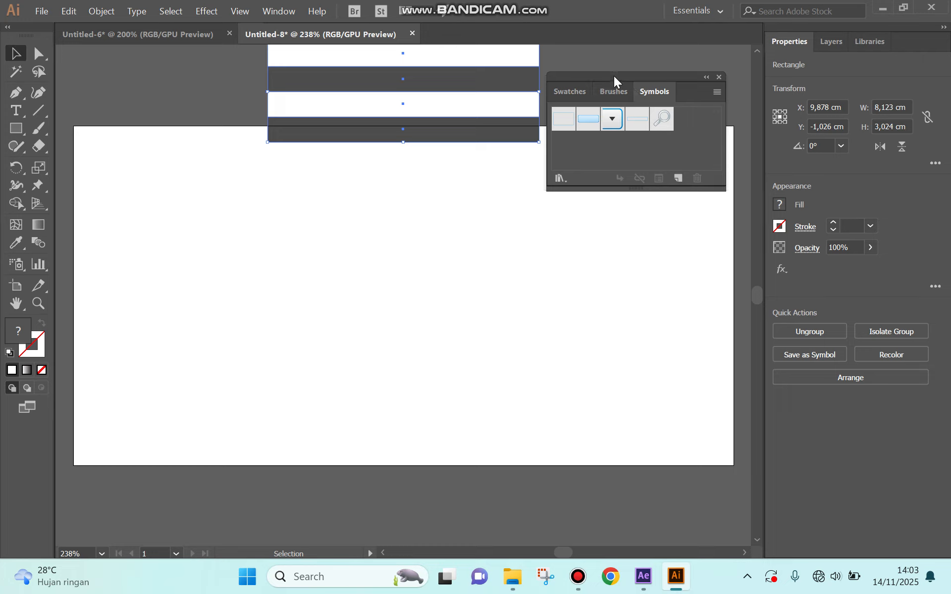
{"action": "left_click", "coordinate": [280, 13]}
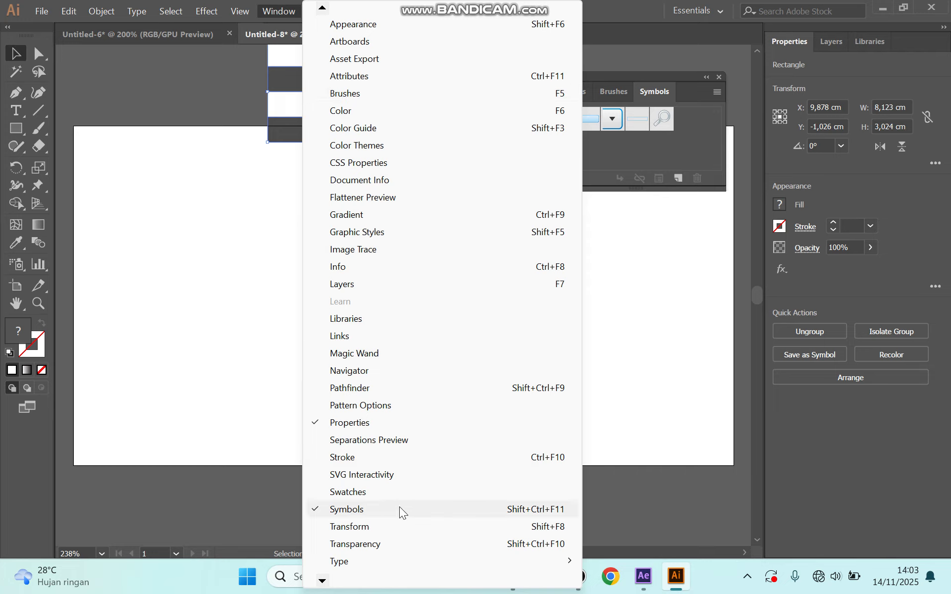
{"action": "left_click", "coordinate": [355, 514]}
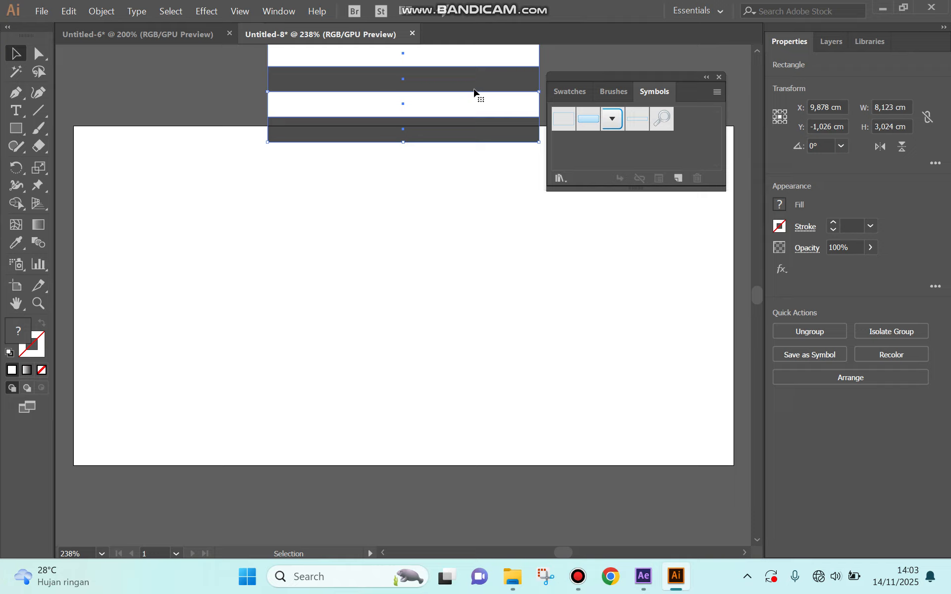
Step: Save the striped group as a new Movie Clip dynamic symbol named New Symbol
{"action": "left_click", "coordinate": [679, 179]}
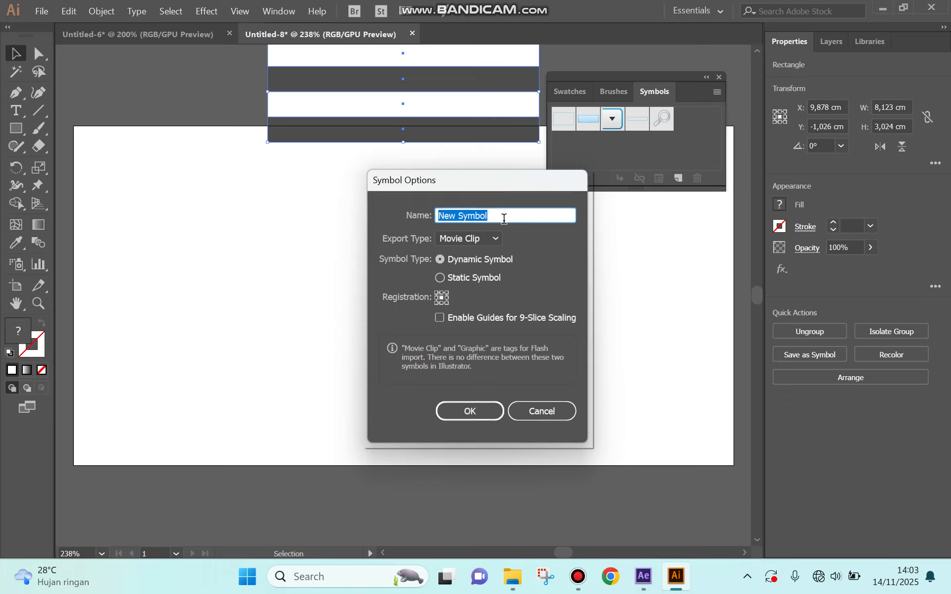
{"action": "left_click", "coordinate": [462, 239]}
{"action": "left_click", "coordinate": [465, 411]}
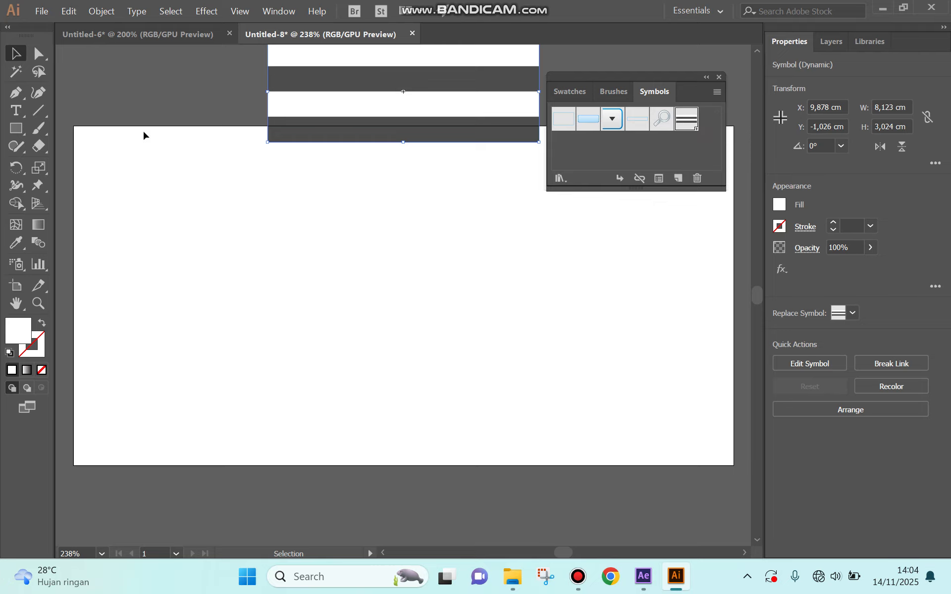
Step: Switch to the Ellipse tool and draw a circle in the middle of the artboard
{"action": "left_click", "coordinate": [16, 131]}
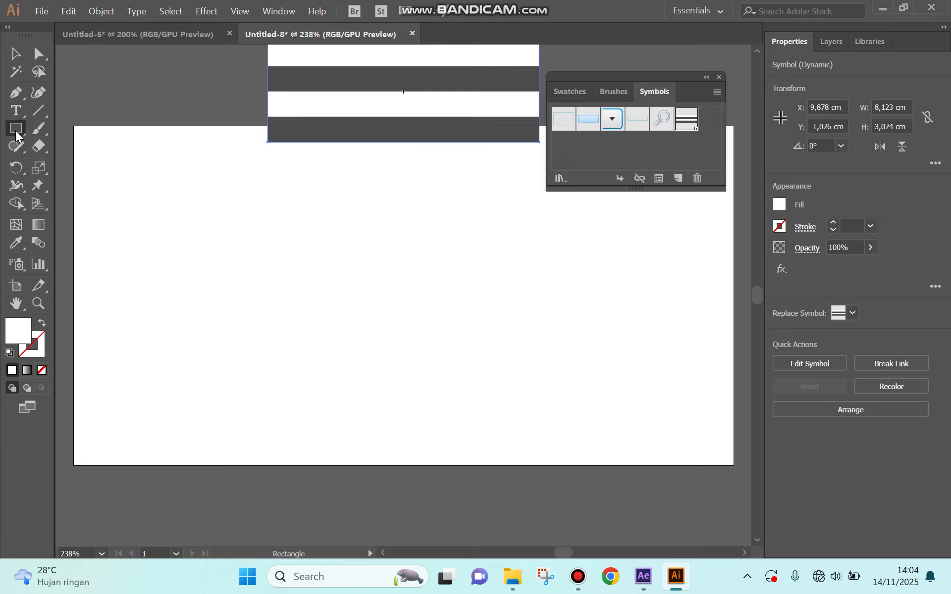
{"action": "left_click_drag", "start_coordinate": [16, 133], "coordinate": [68, 164]}
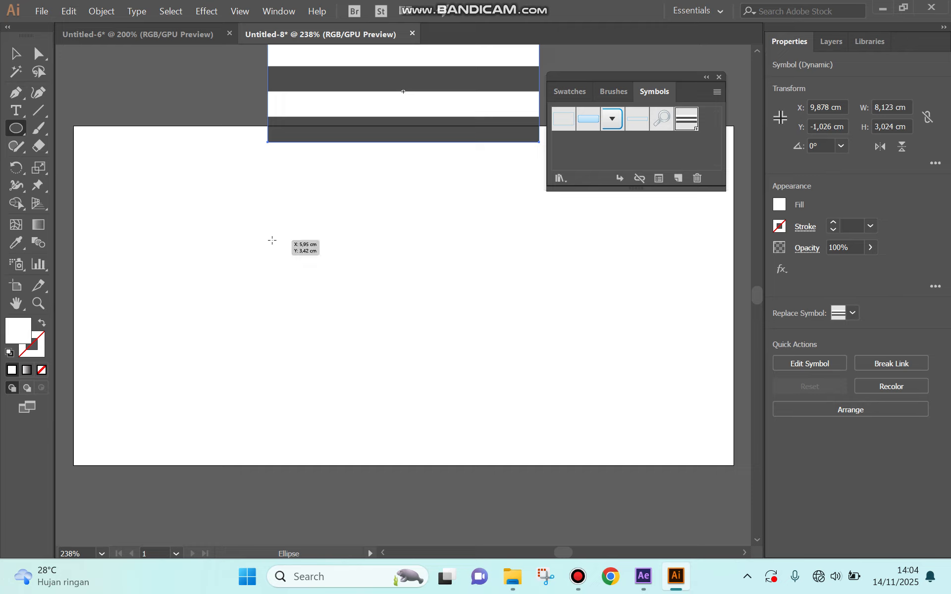
{"action": "left_click_drag", "start_coordinate": [272, 240], "coordinate": [409, 308]}
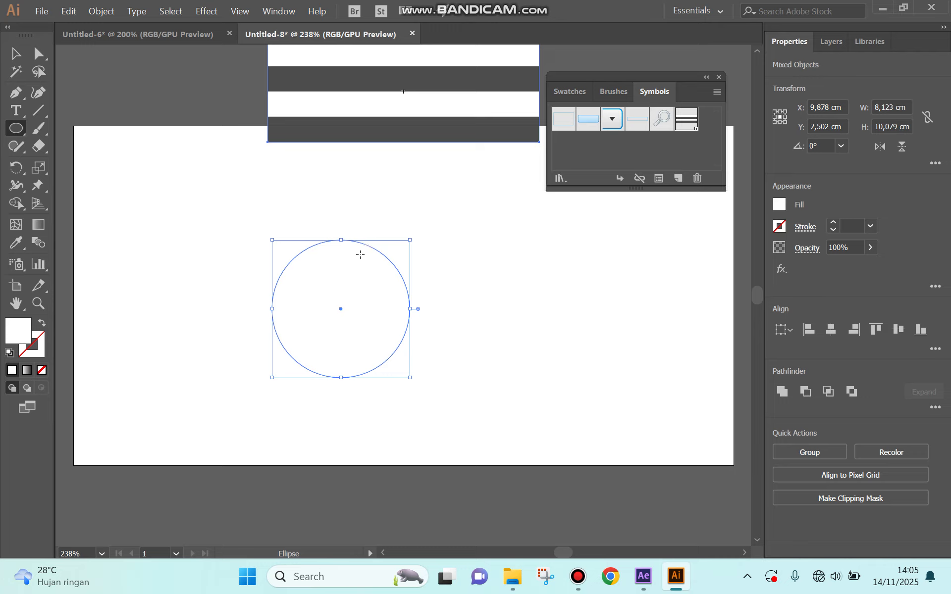
Step: Delete the circle's left anchor point so only its right half remains
{"action": "key", "text": "a"}
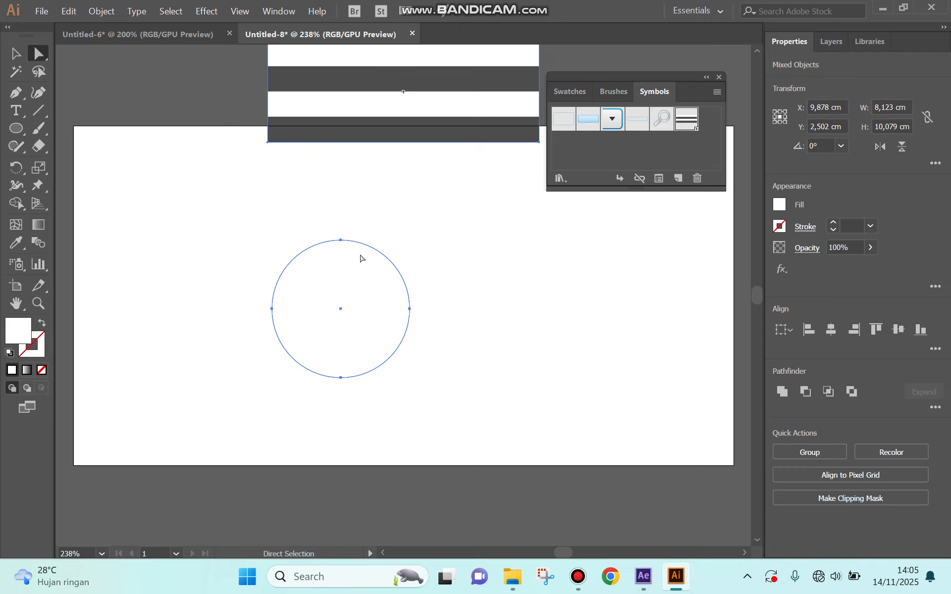
{"action": "left_click", "coordinate": [272, 309]}
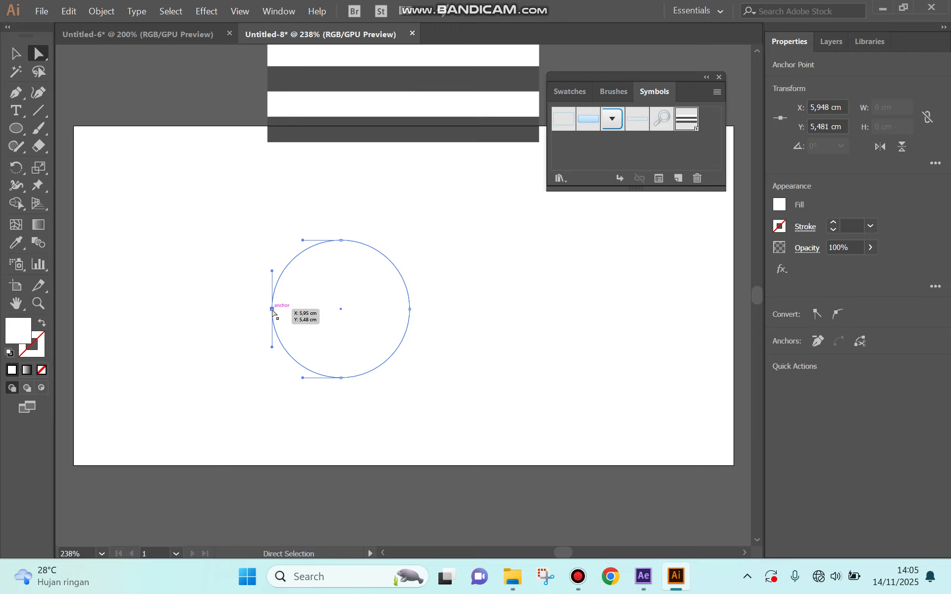
{"action": "key", "text": "Delete"}
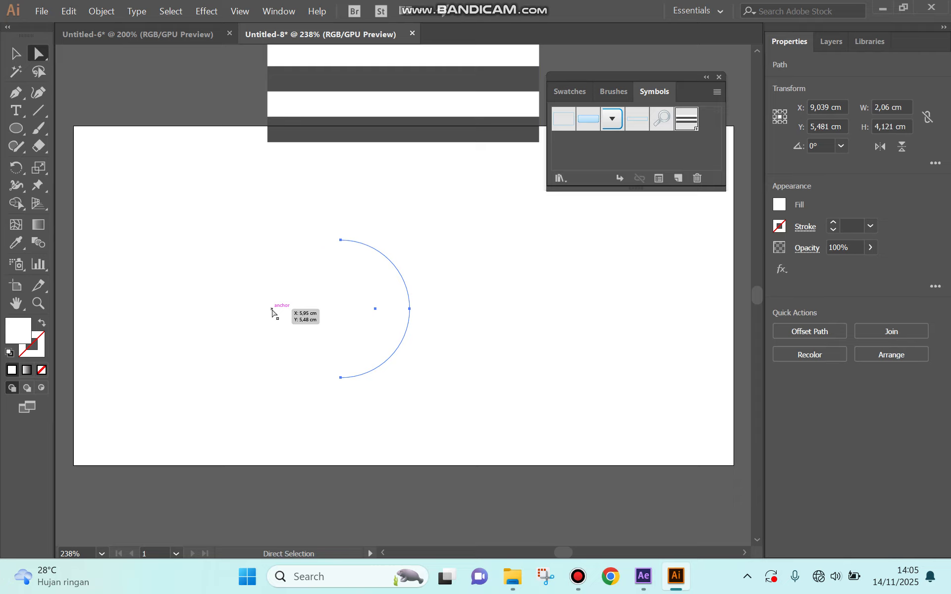
Step: Apply a 3D Revolve effect to the half-circle with preview on and Diffuse Shading as the surface
{"action": "key", "text": "v"}
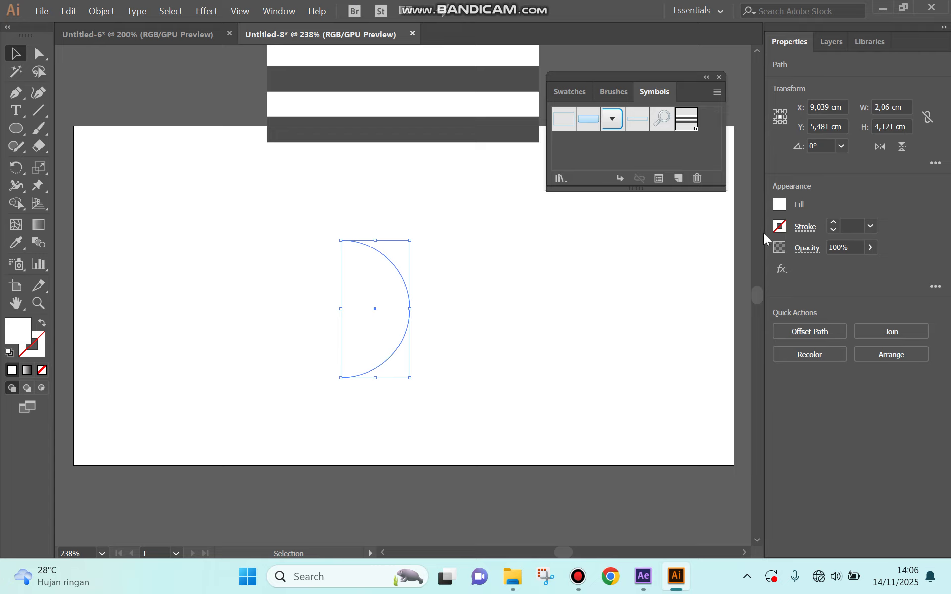
{"action": "left_click", "coordinate": [779, 227]}
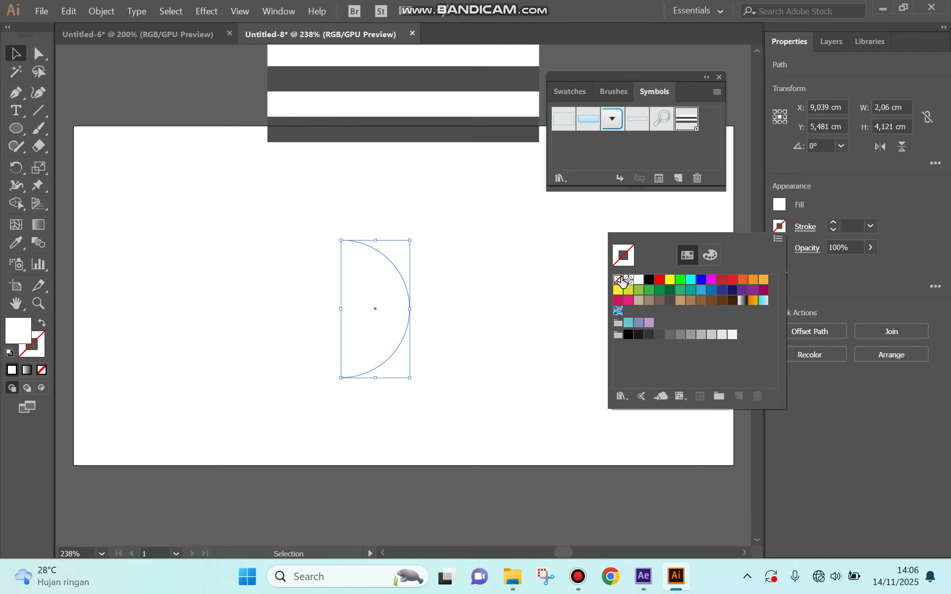
{"action": "left_click", "coordinate": [828, 195]}
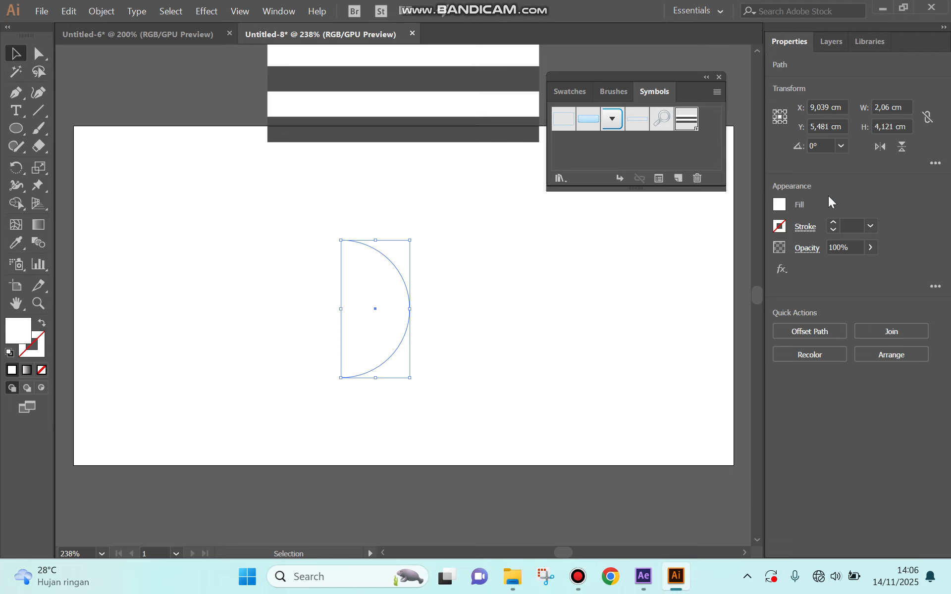
{"action": "left_click", "coordinate": [207, 12]}
{"action": "mouse_move", "coordinate": [229, 95]}
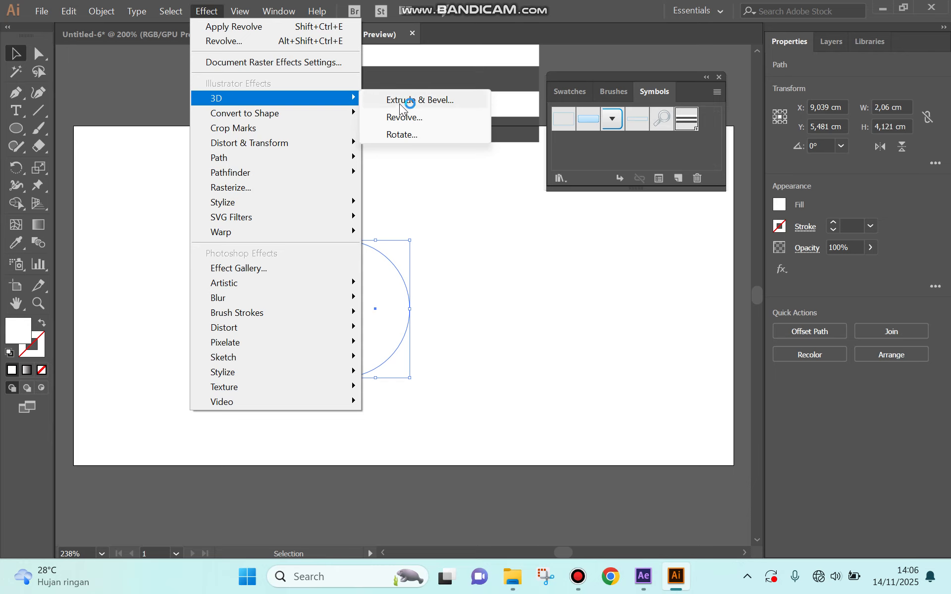
{"action": "left_click", "coordinate": [404, 116]}
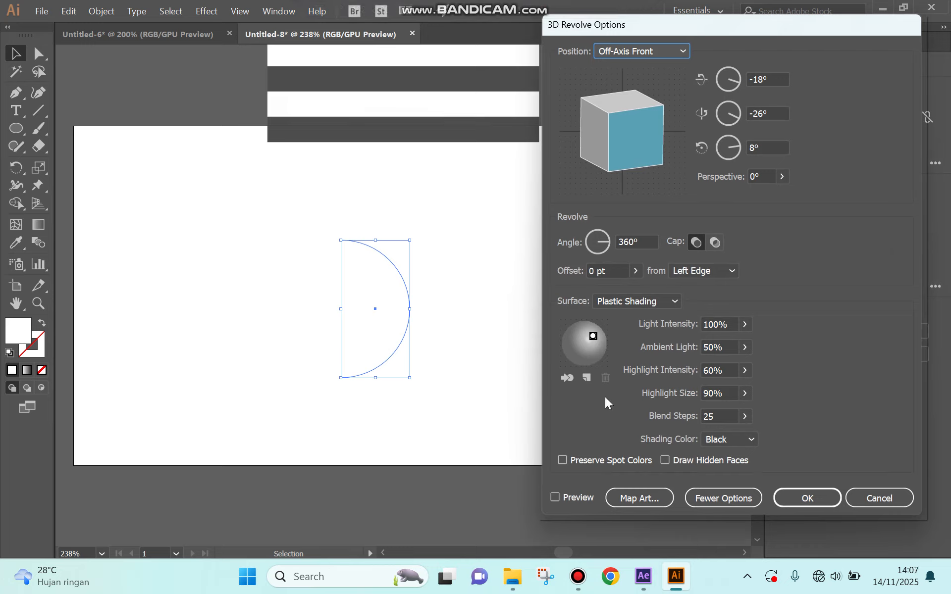
{"action": "left_click", "coordinate": [554, 496]}
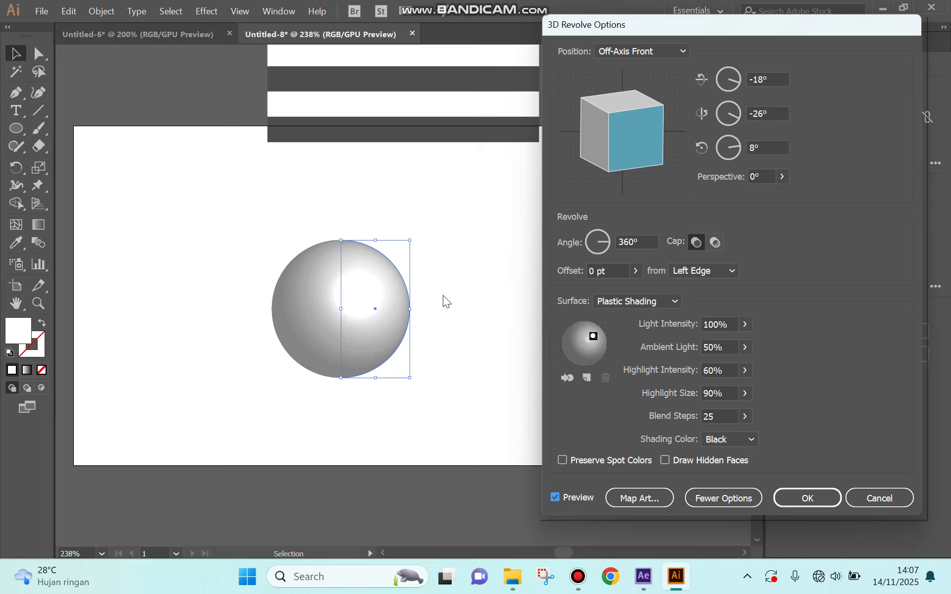
{"action": "left_click", "coordinate": [622, 301]}
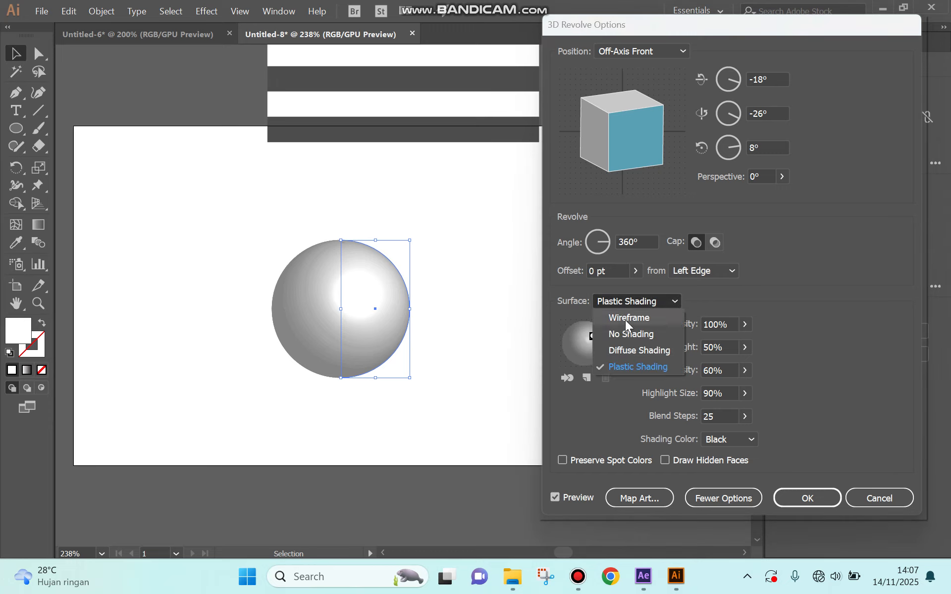
{"action": "left_click", "coordinate": [632, 355]}
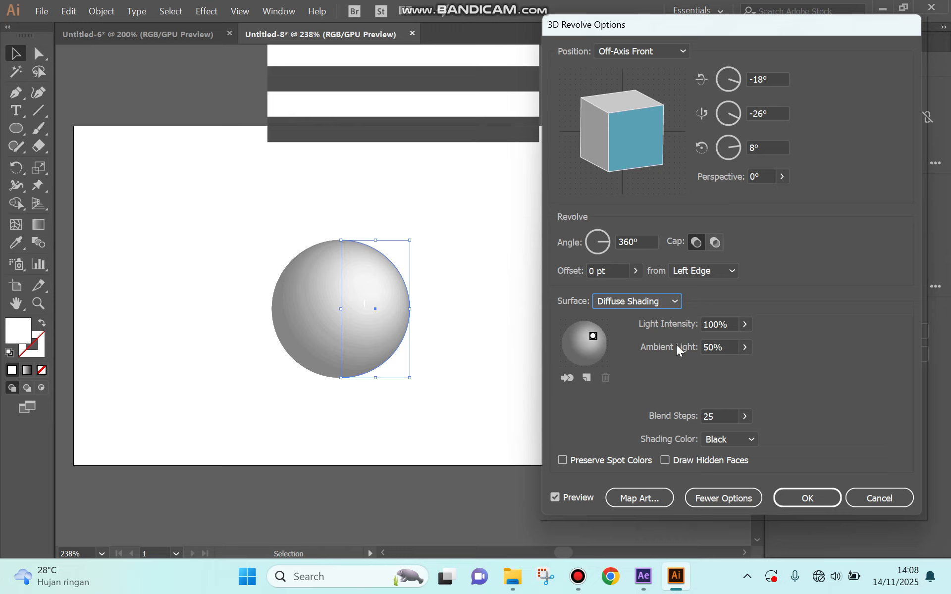
Step: Map the New Symbol stripes onto the sphere surface, scaled to fit with Shade Artwork enabled
{"action": "left_click", "coordinate": [650, 493]}
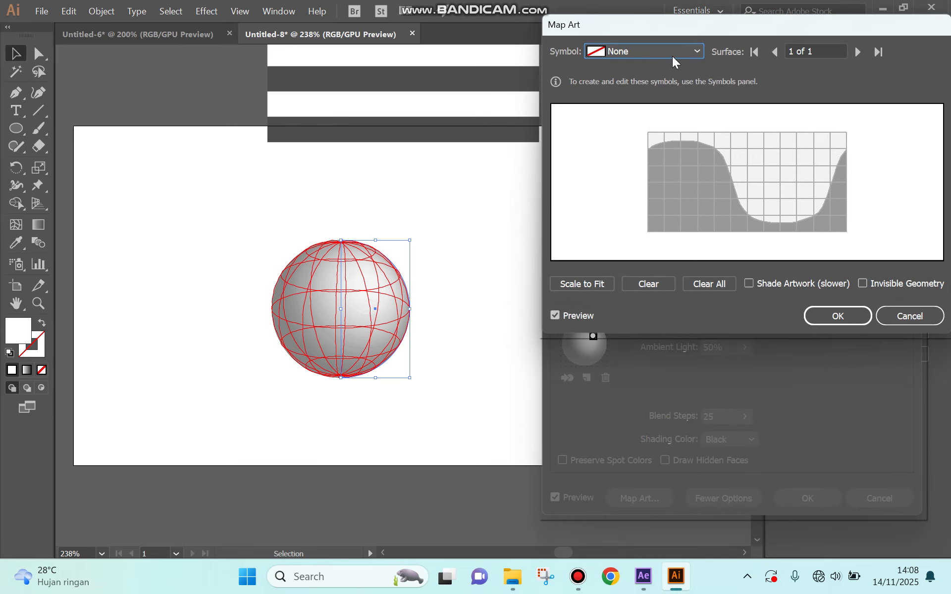
{"action": "left_click", "coordinate": [642, 53]}
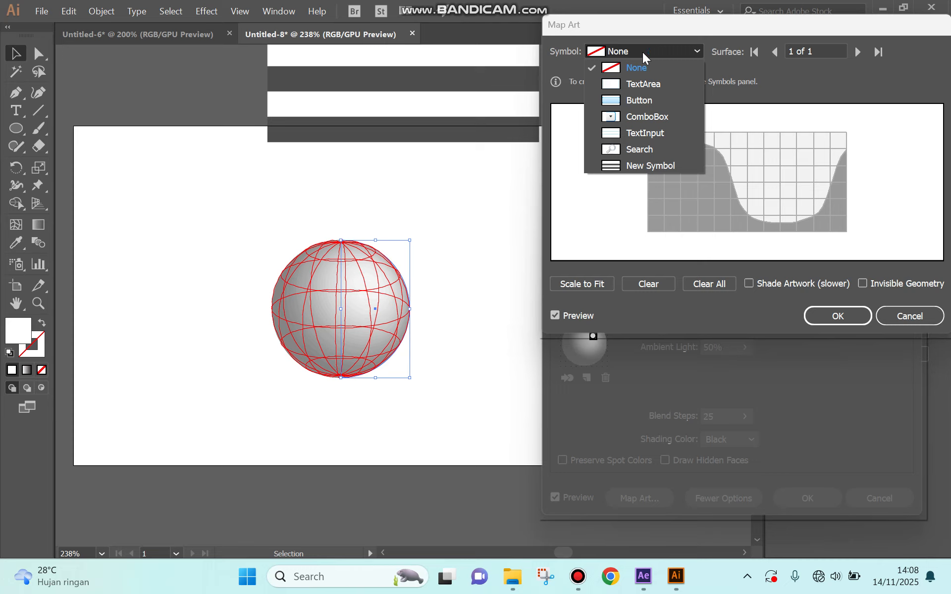
{"action": "left_click", "coordinate": [650, 166]}
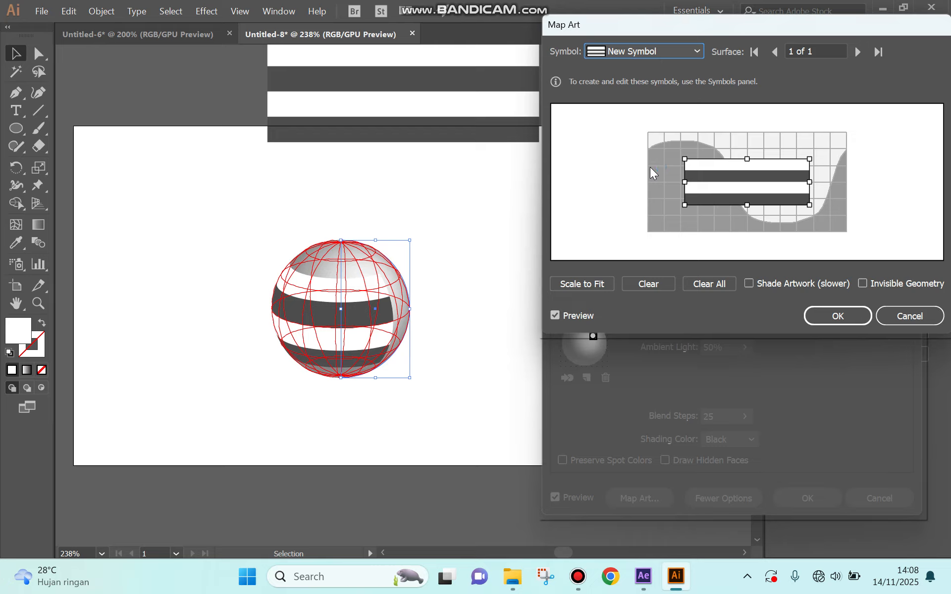
{"action": "left_click", "coordinate": [571, 282]}
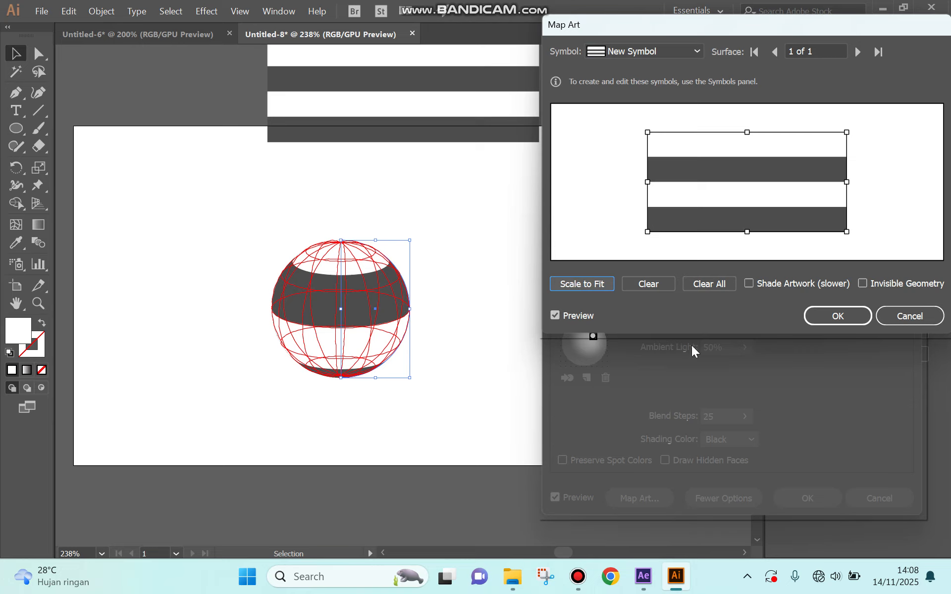
{"action": "left_click", "coordinate": [753, 281]}
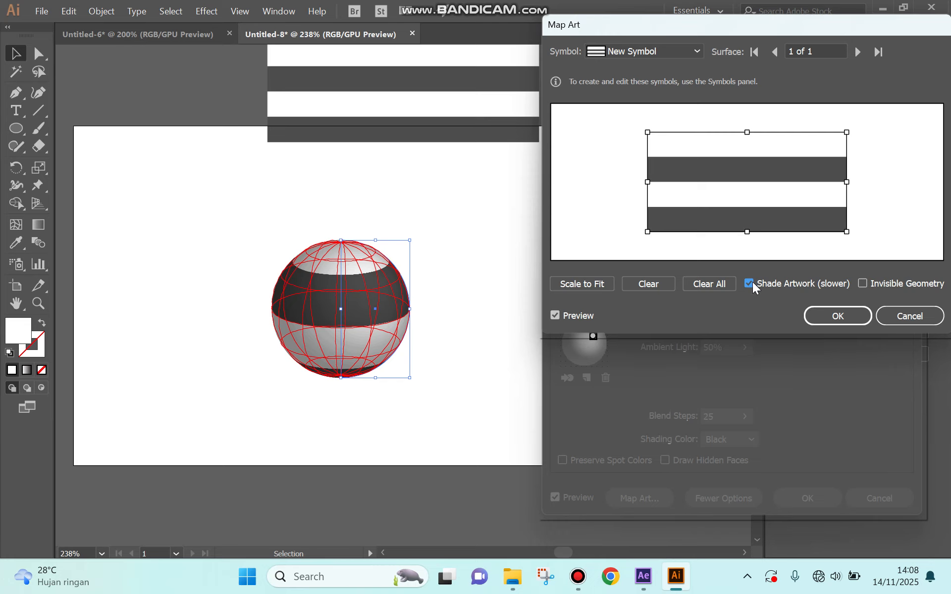
{"action": "left_click", "coordinate": [848, 315]}
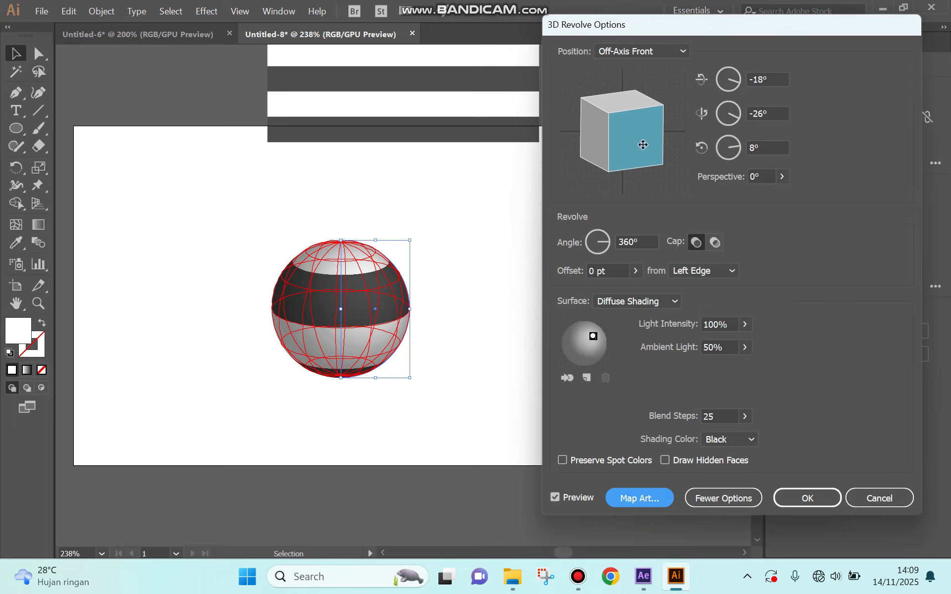
Step: Rotate the 3D view to a custom angle and move the light source to the top of the lighting sphere
{"action": "mouse_move", "coordinate": [643, 144]}
{"action": "left_mouse_down"}
{"action": "mouse_move", "coordinate": [615, 139]}
{"action": "mouse_move", "coordinate": [630, 121]}
{"action": "mouse_move", "coordinate": [611, 159]}
{"action": "mouse_move", "coordinate": [603, 152]}
{"action": "left_mouse_up"}
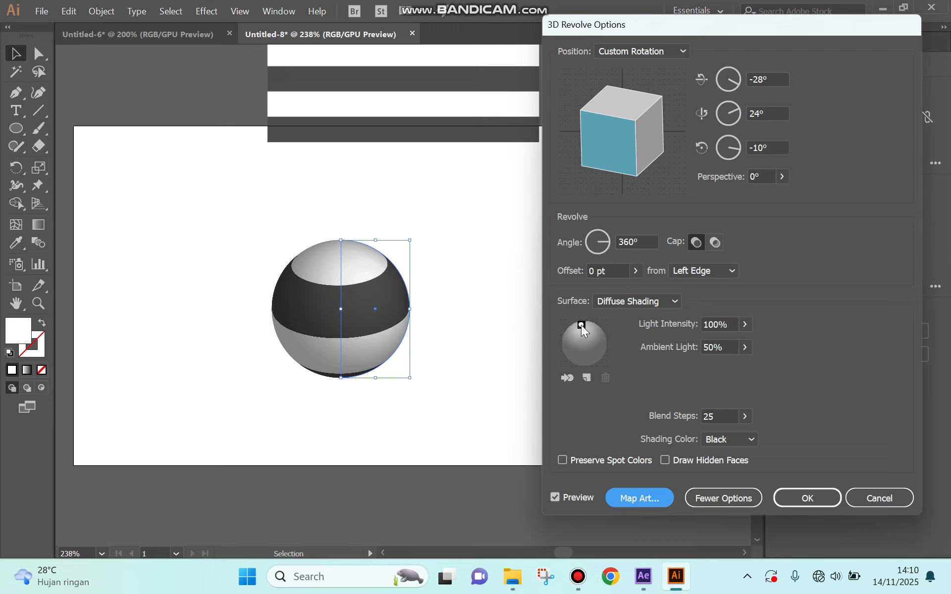
{"action": "left_click_drag", "start_coordinate": [592, 324], "coordinate": [592, 333]}
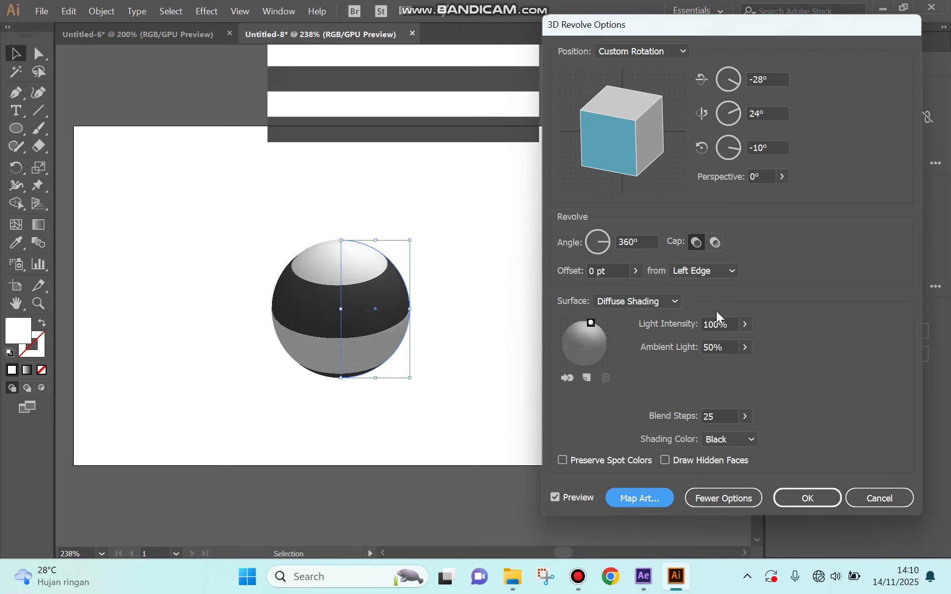
Step: Lower the revolve effect's ambient light to 22%
{"action": "left_click", "coordinate": [744, 324]}
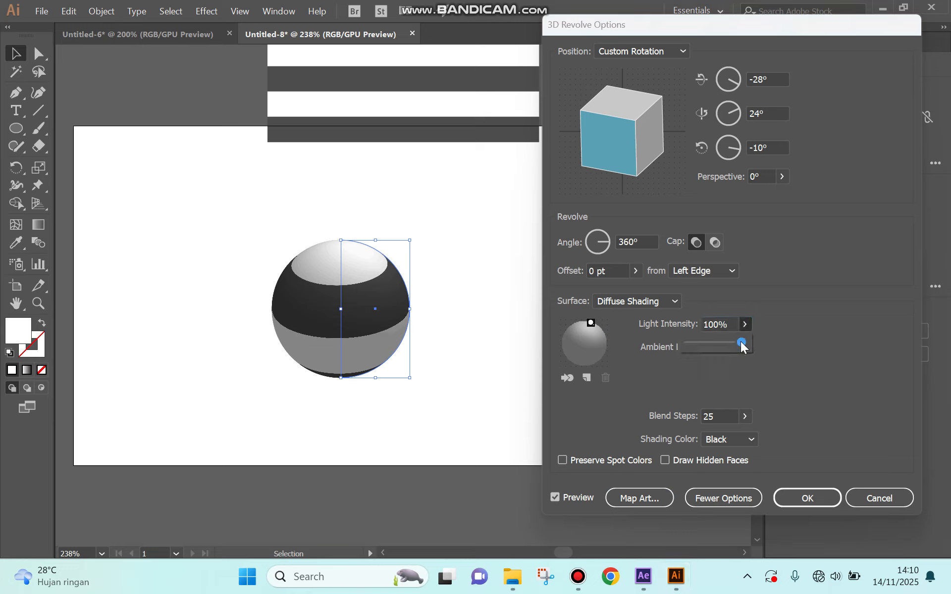
{"action": "mouse_move", "coordinate": [738, 340]}
{"action": "left_mouse_down"}
{"action": "mouse_move", "coordinate": [714, 343]}
{"action": "mouse_move", "coordinate": [747, 344]}
{"action": "left_mouse_up"}
{"action": "left_click", "coordinate": [788, 294]}
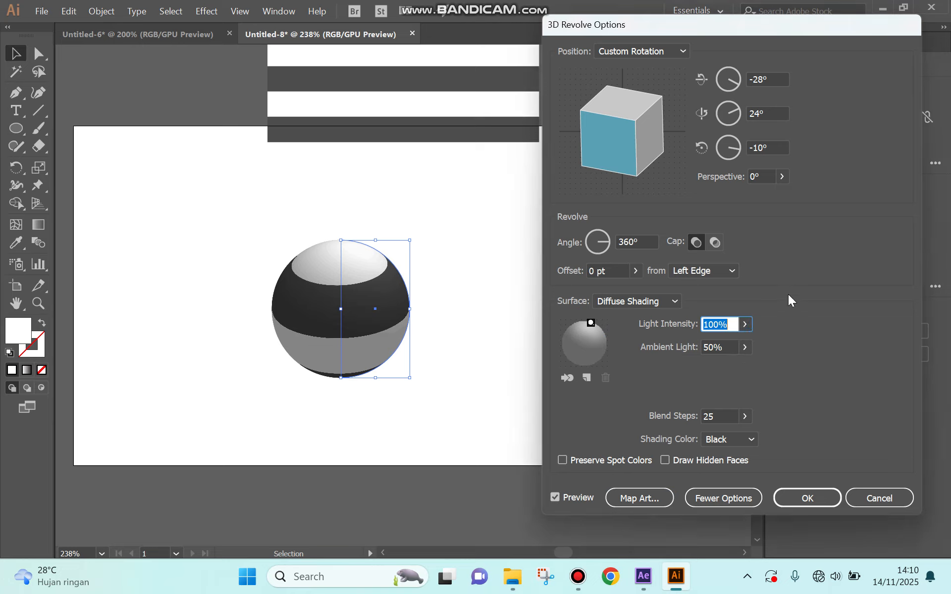
{"action": "left_click", "coordinate": [742, 349]}
{"action": "mouse_move", "coordinate": [737, 362]}
{"action": "left_mouse_down"}
{"action": "mouse_move", "coordinate": [753, 361]}
{"action": "mouse_move", "coordinate": [702, 368]}
{"action": "left_mouse_up"}
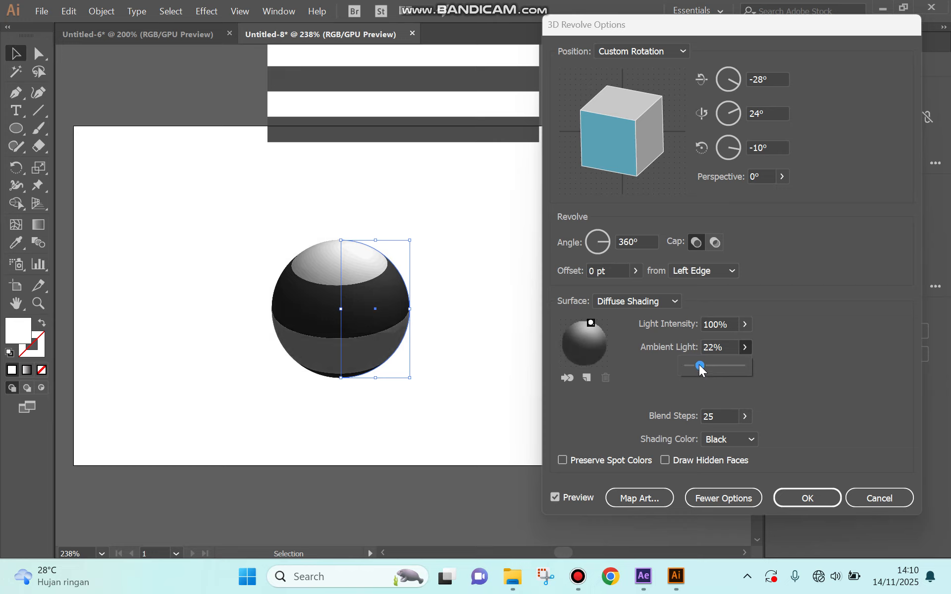
Step: Rotate the sphere to -3°, 47°, 13°, confirm the 3D Revolve, and deselect everything
{"action": "left_click", "coordinate": [618, 133]}
{"action": "mouse_move", "coordinate": [617, 132]}
{"action": "left_mouse_down"}
{"action": "mouse_move", "coordinate": [609, 140]}
{"action": "mouse_move", "coordinate": [630, 151]}
{"action": "mouse_move", "coordinate": [628, 116]}
{"action": "left_mouse_up"}
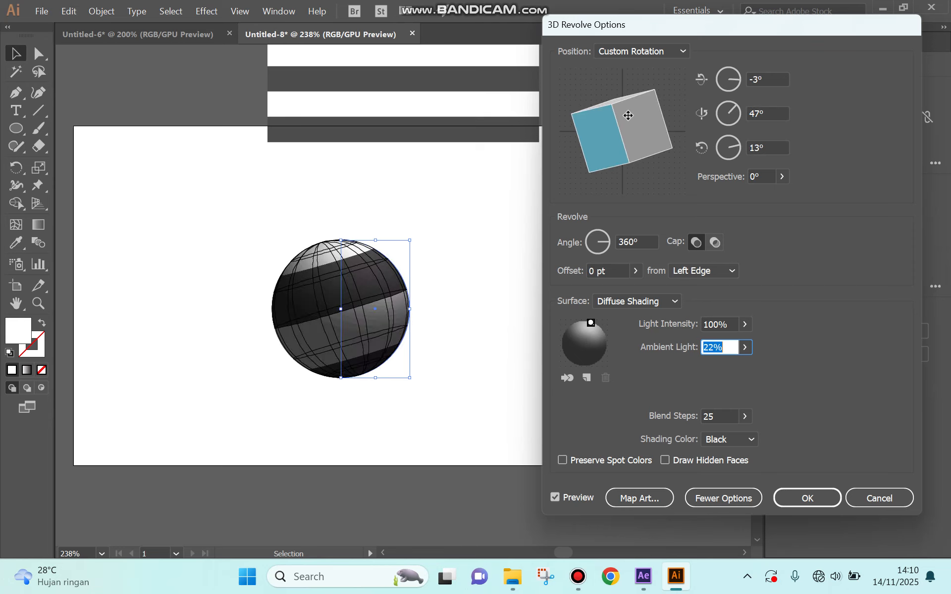
{"action": "left_click", "coordinate": [806, 498]}
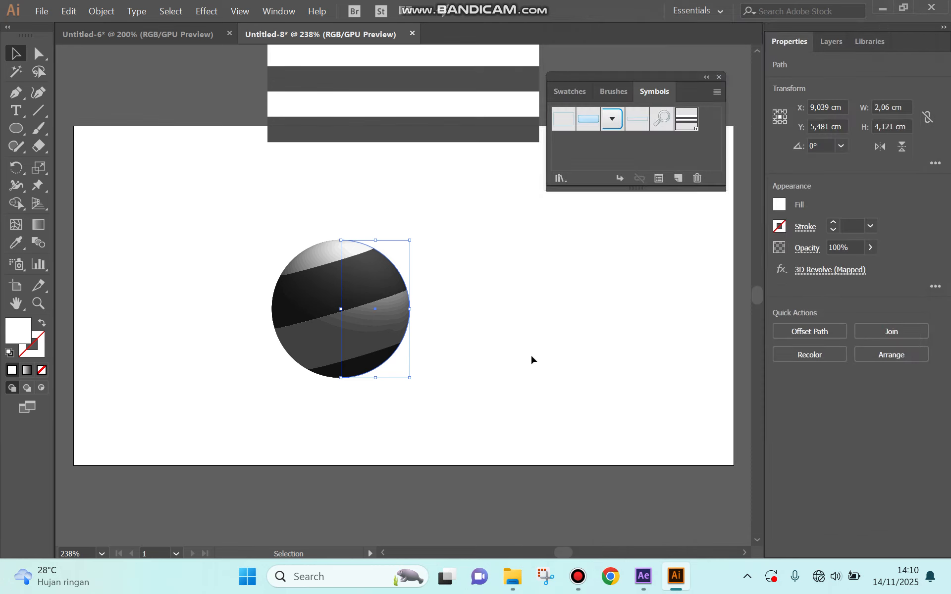
{"action": "left_click", "coordinate": [531, 356]}
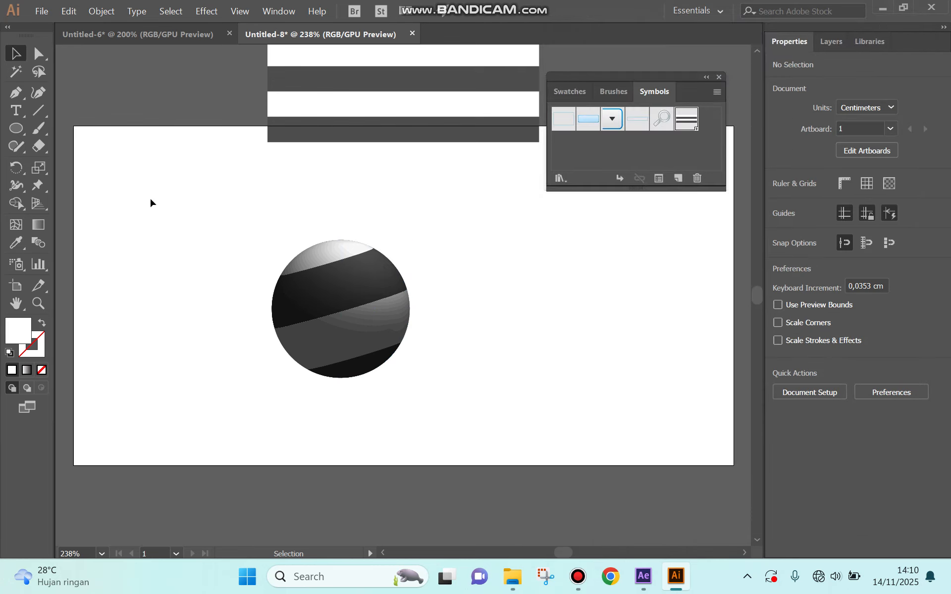